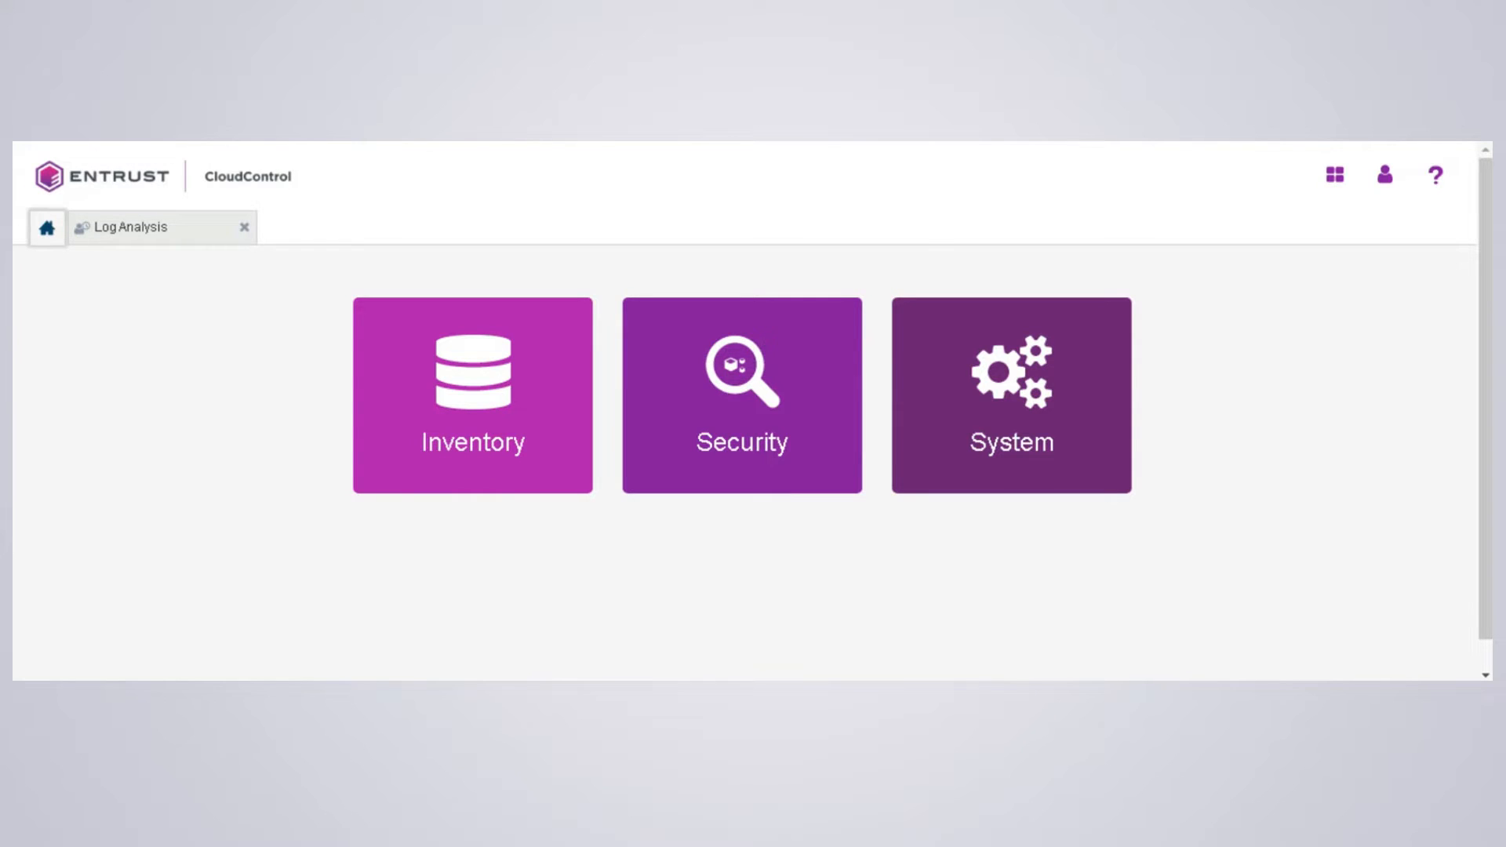
- Switch to the PuTTY terminal, cancel the pending login command, and show the working directory's path and contents
{"action": "mouse_move", "coordinate": [662, 700]}
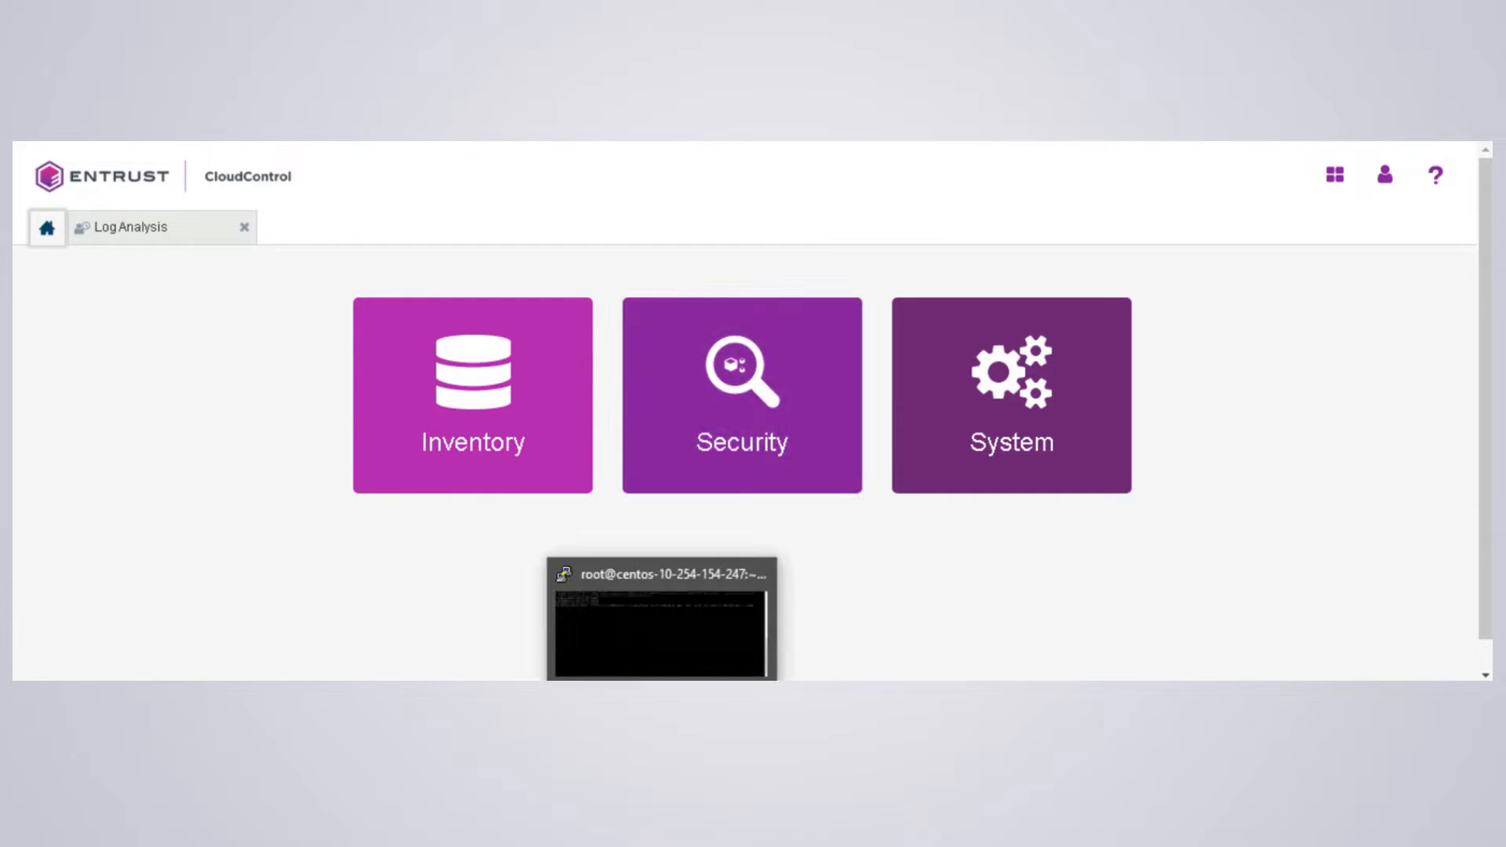
{"action": "left_click", "coordinate": [685, 617]}
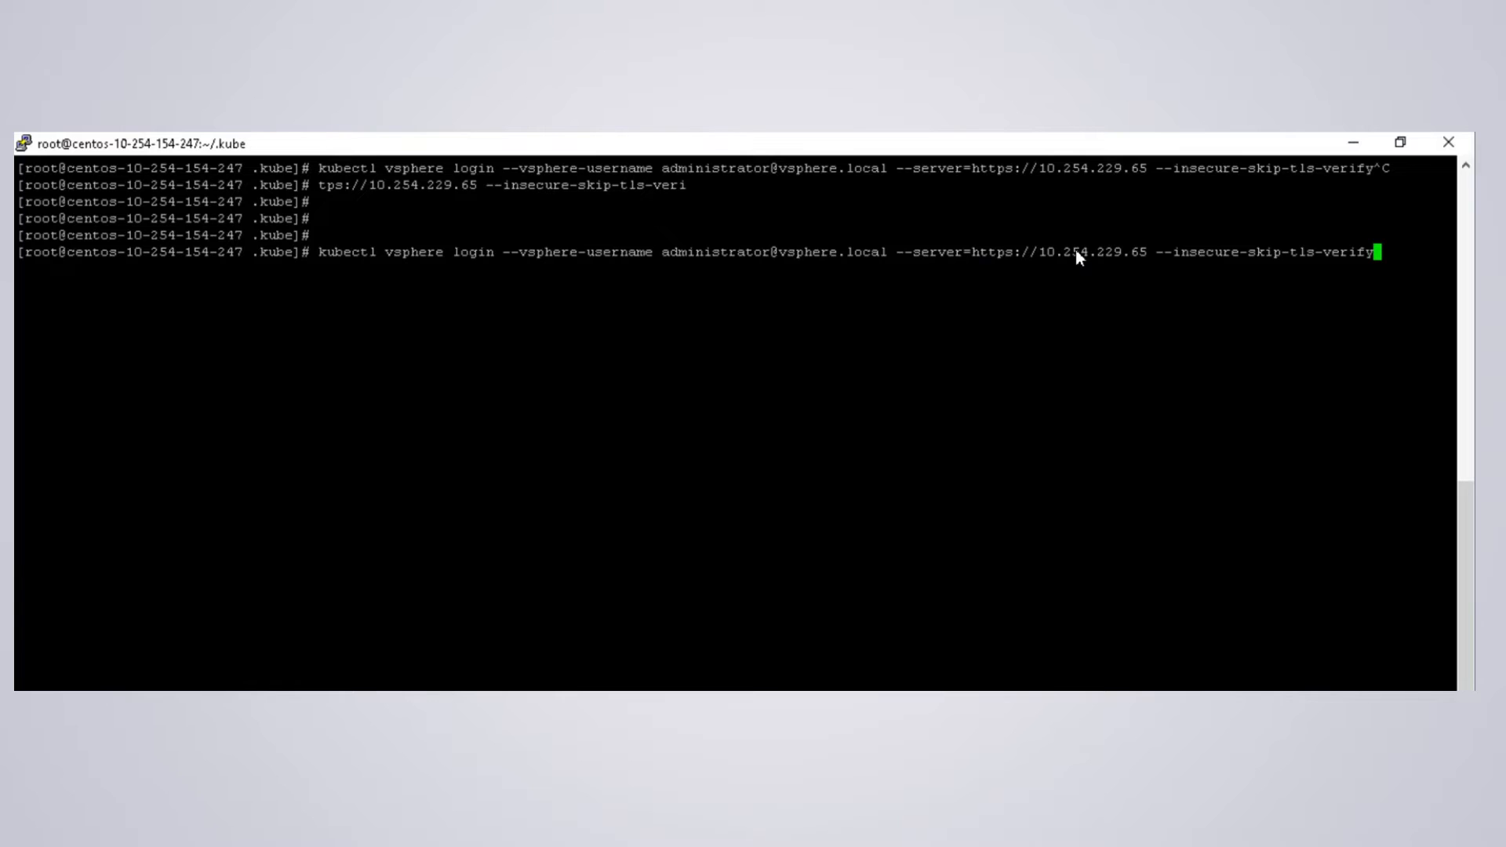
{"action": "key", "text": "ctrl+c"}
{"action": "type", "text": "pwd"}
{"action": "key", "text": "Return"}
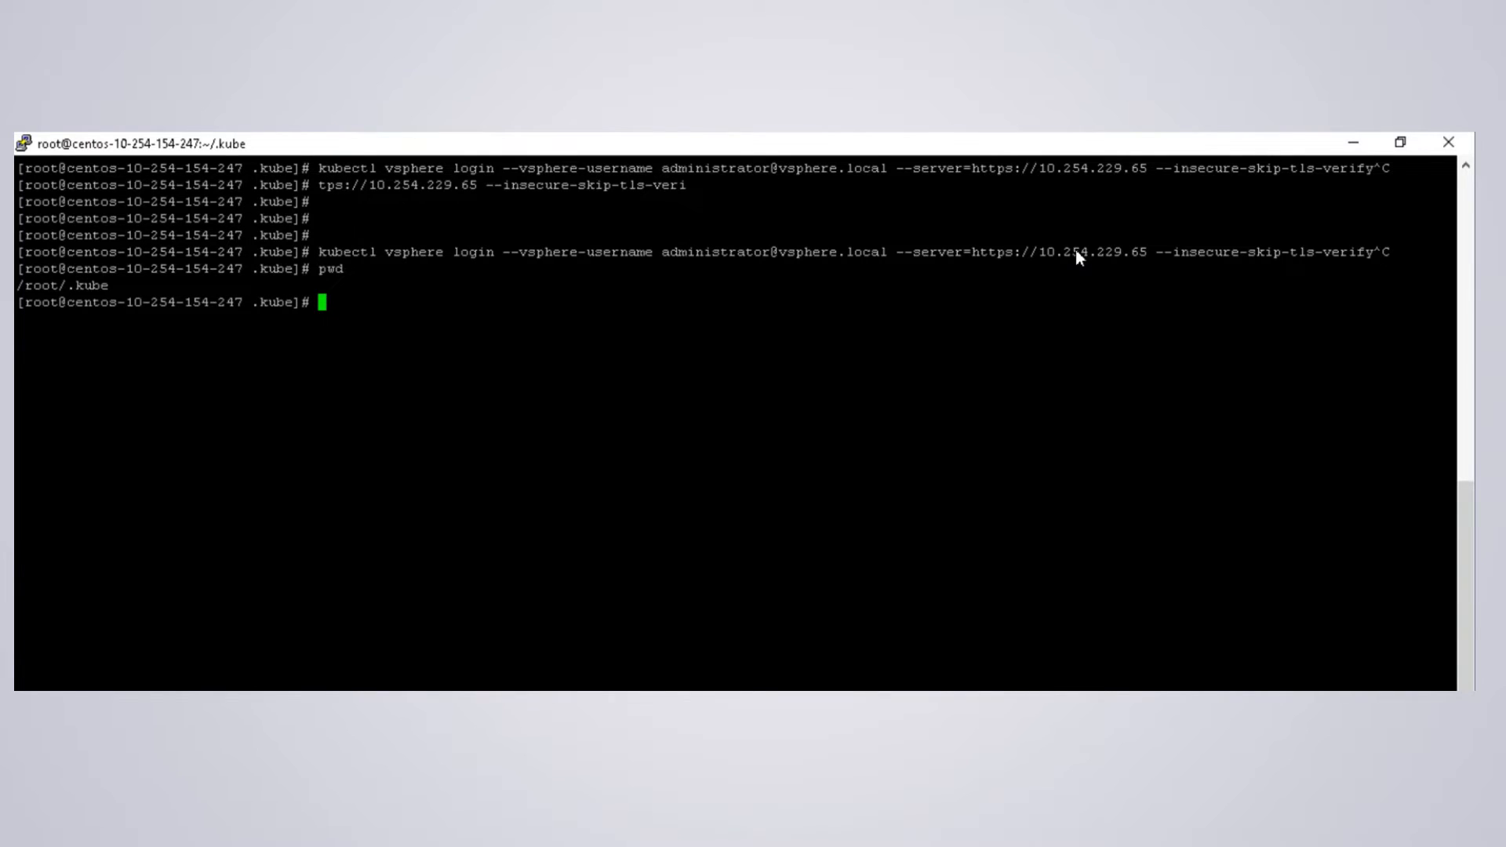
{"action": "type", "text": "ls"}
{"action": "key", "text": "Return"}
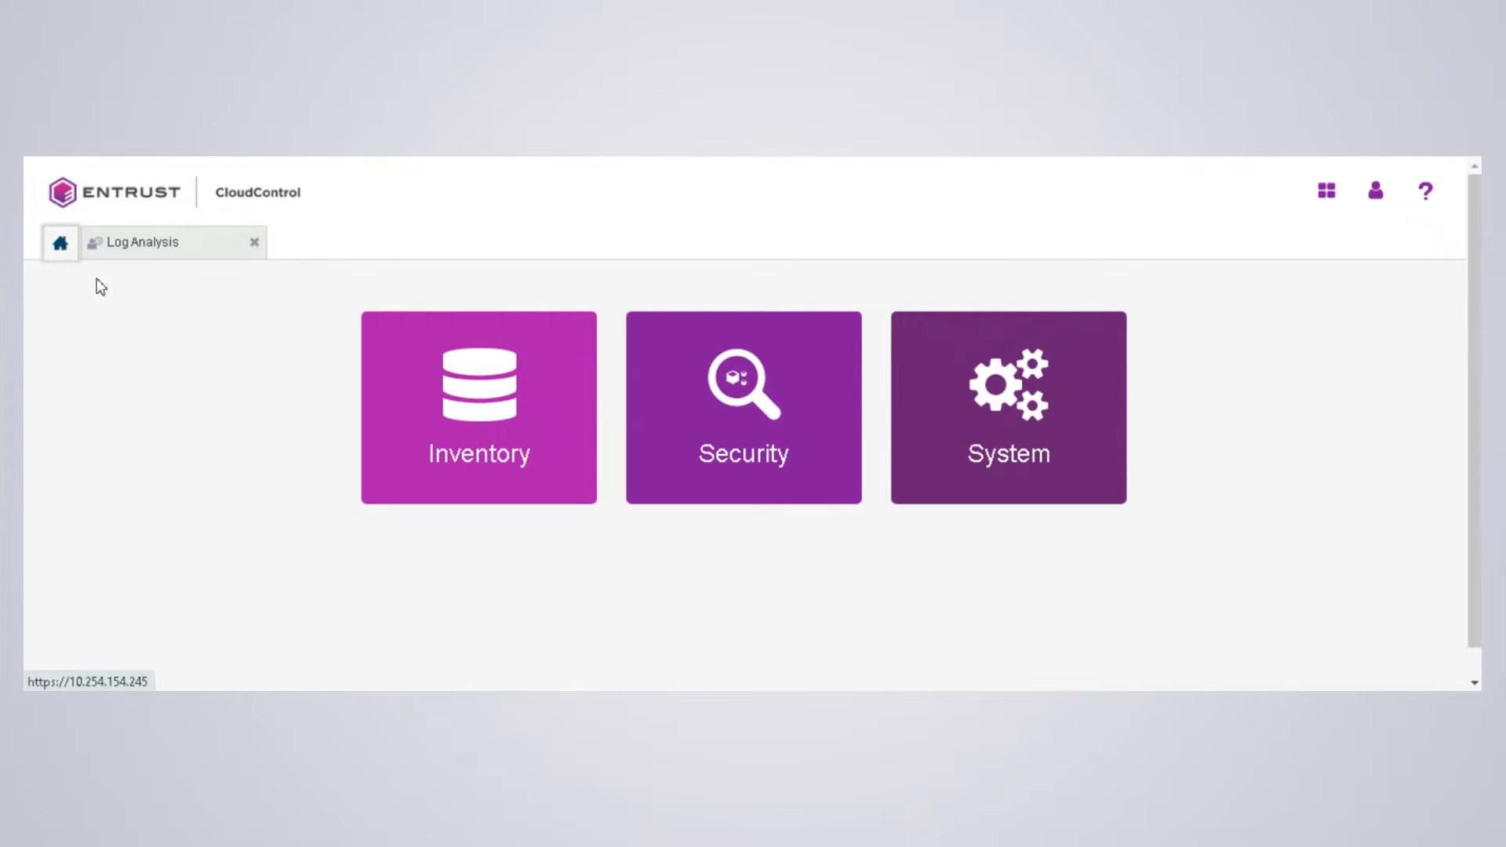
- Switch to Entrust CloudControl and start adding a Kubernetes cluster from the Kubernetes Clusters inventory
{"action": "left_click", "coordinate": [454, 410]}
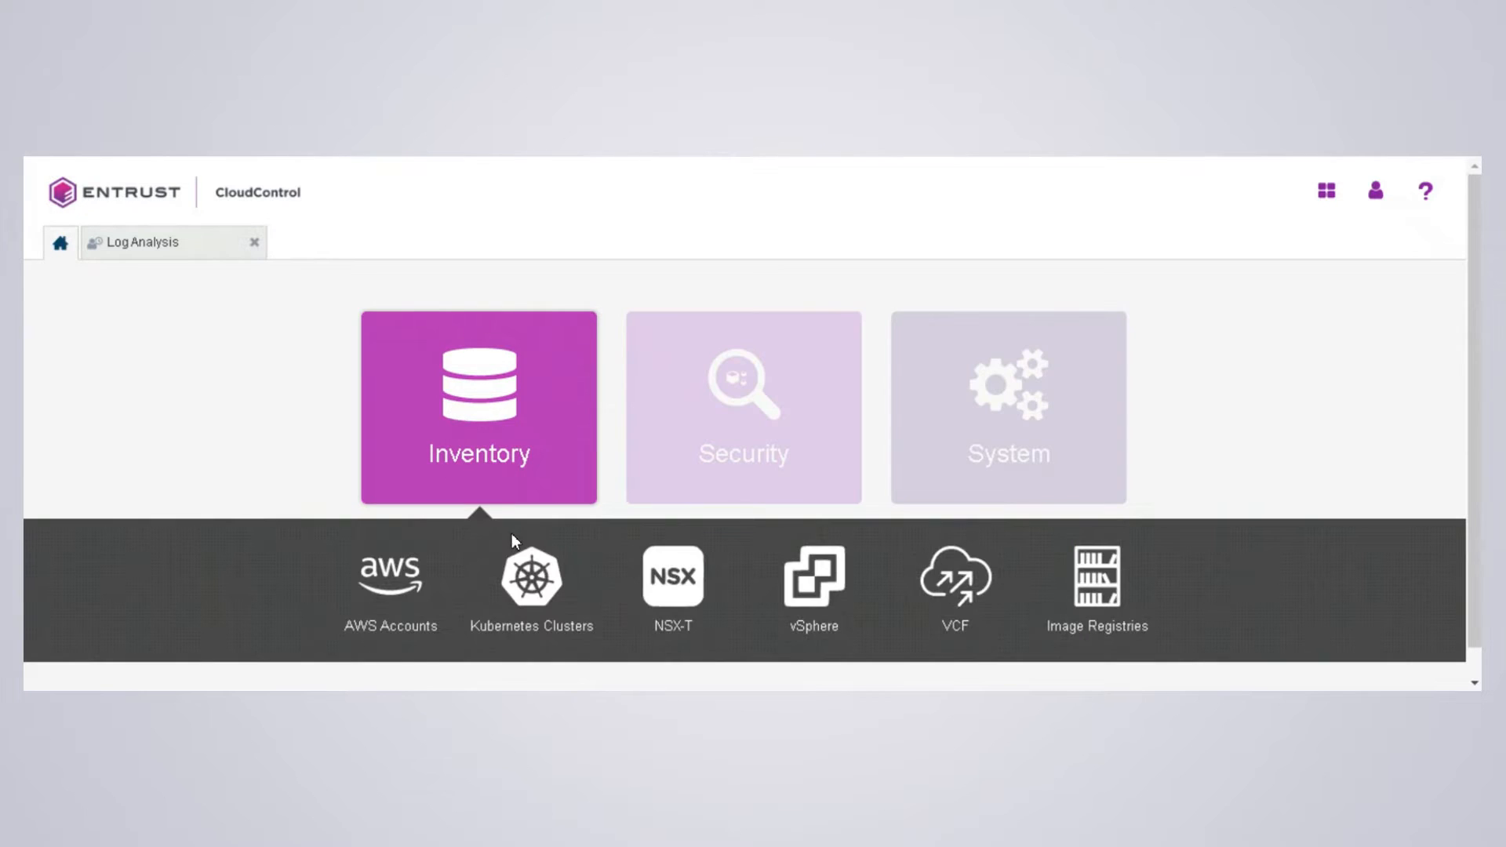
{"action": "left_click", "coordinate": [523, 577]}
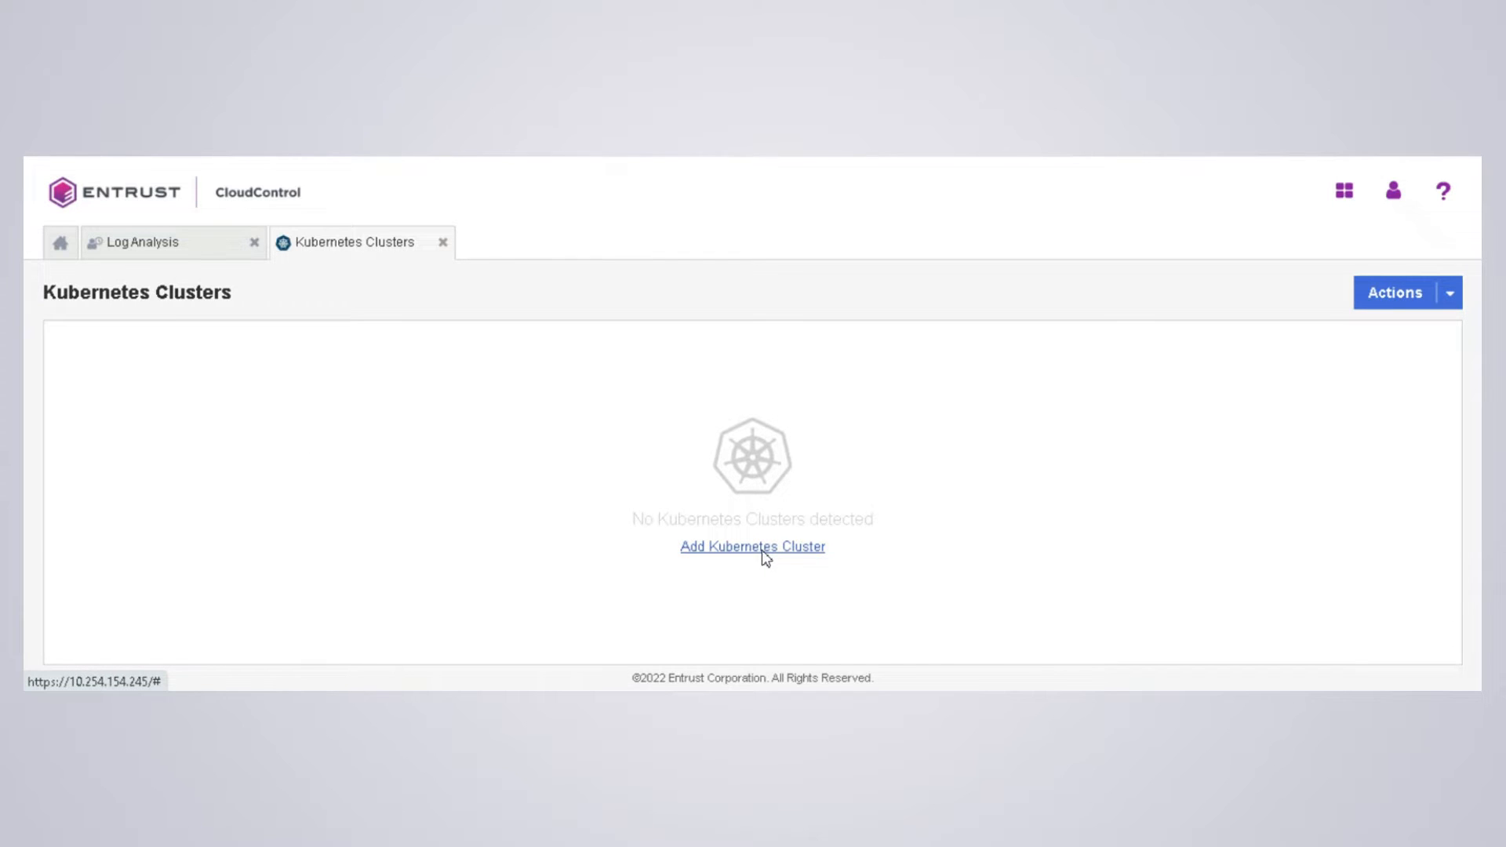
{"action": "left_click", "coordinate": [1408, 298]}
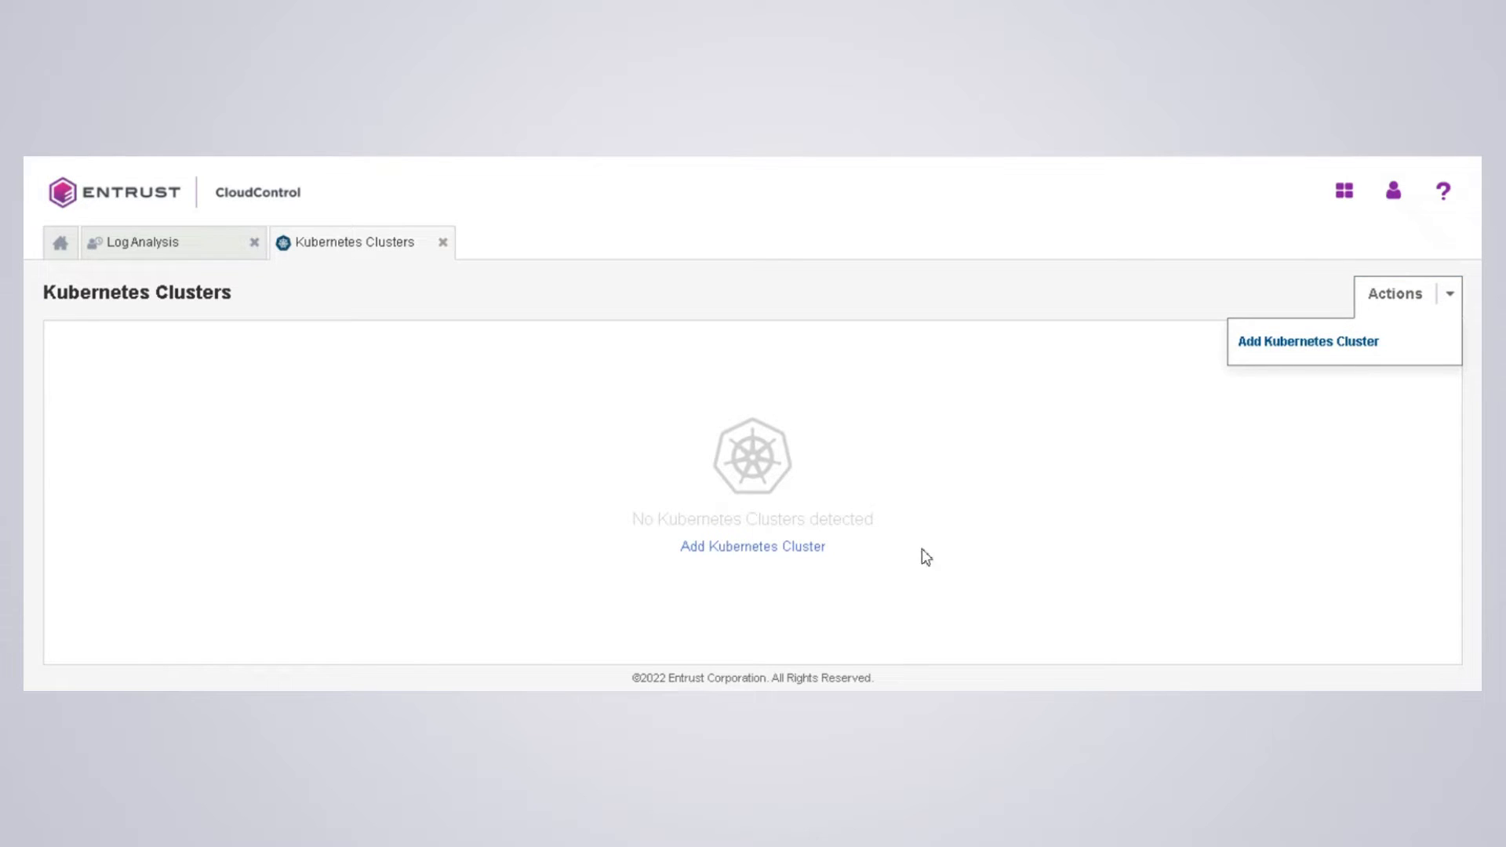
{"action": "left_click", "coordinate": [730, 547]}
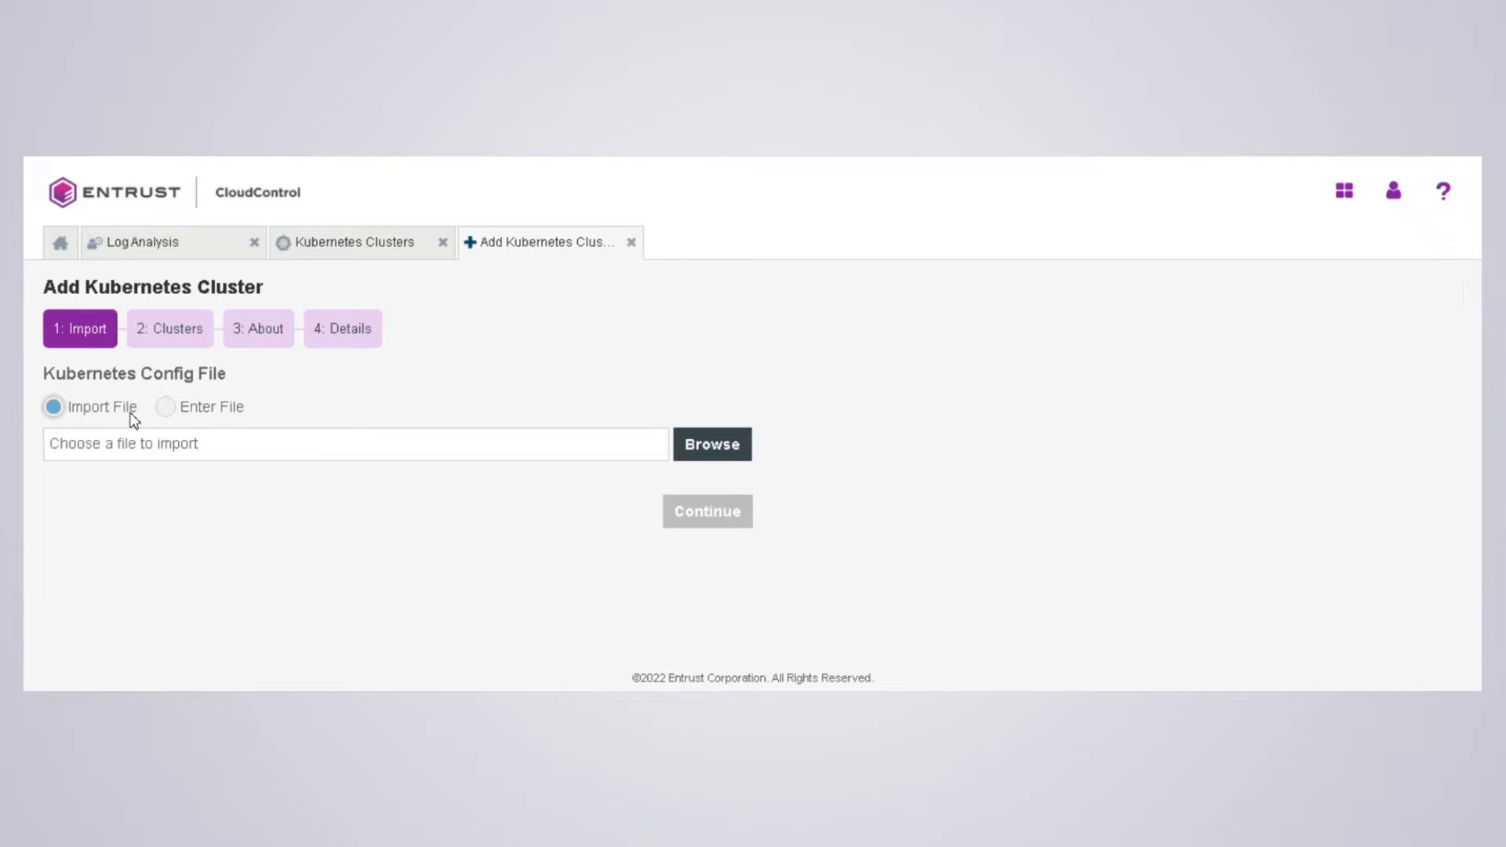
- Import management.config from the Desktop as the Kubernetes config file and continue to the cluster selection
{"action": "left_click", "coordinate": [211, 414]}
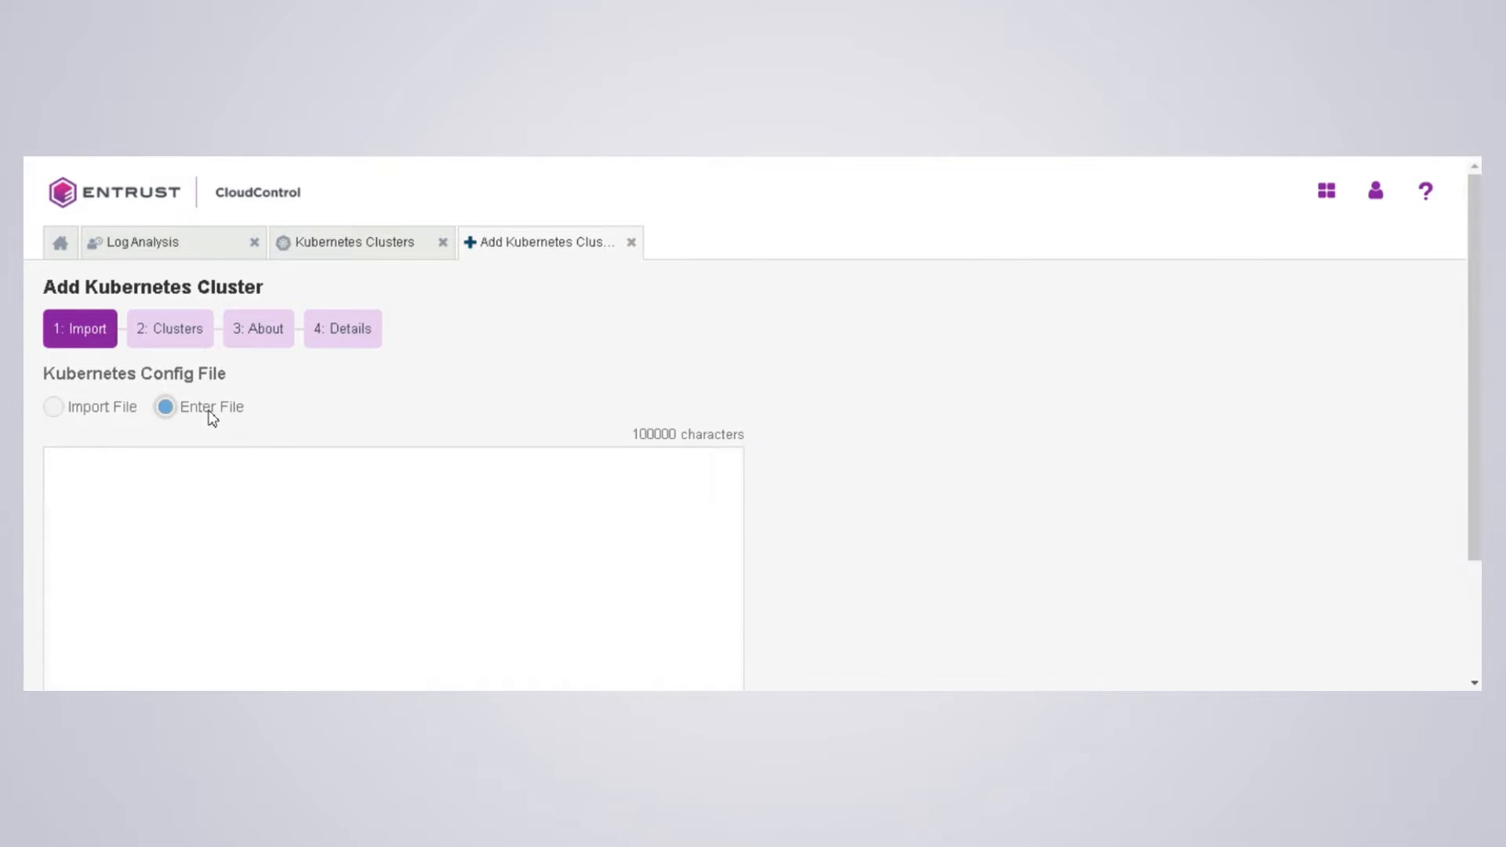
{"action": "left_click", "coordinate": [69, 412]}
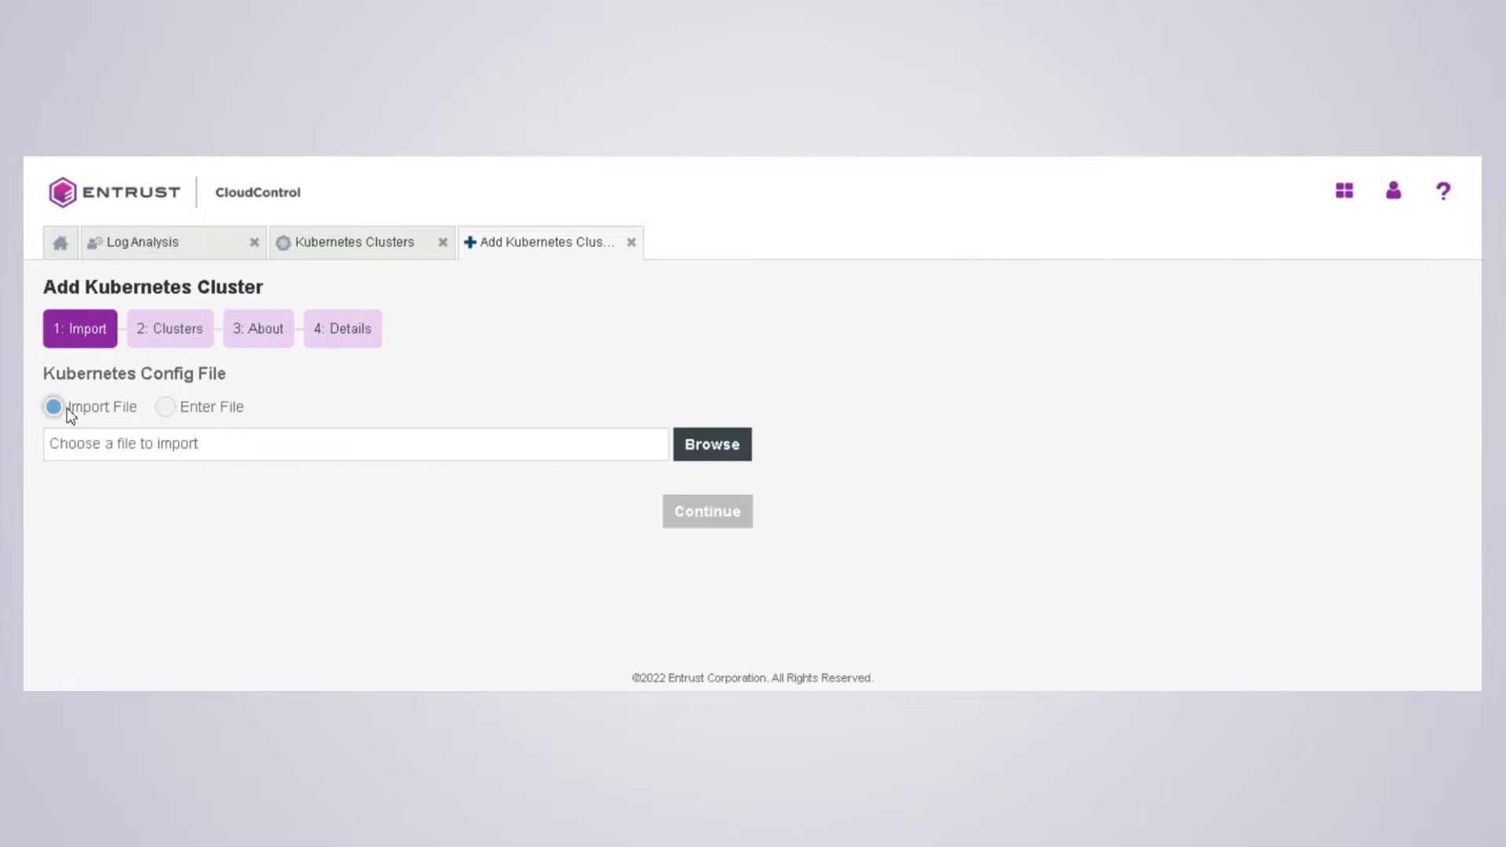
{"action": "left_click", "coordinate": [714, 451]}
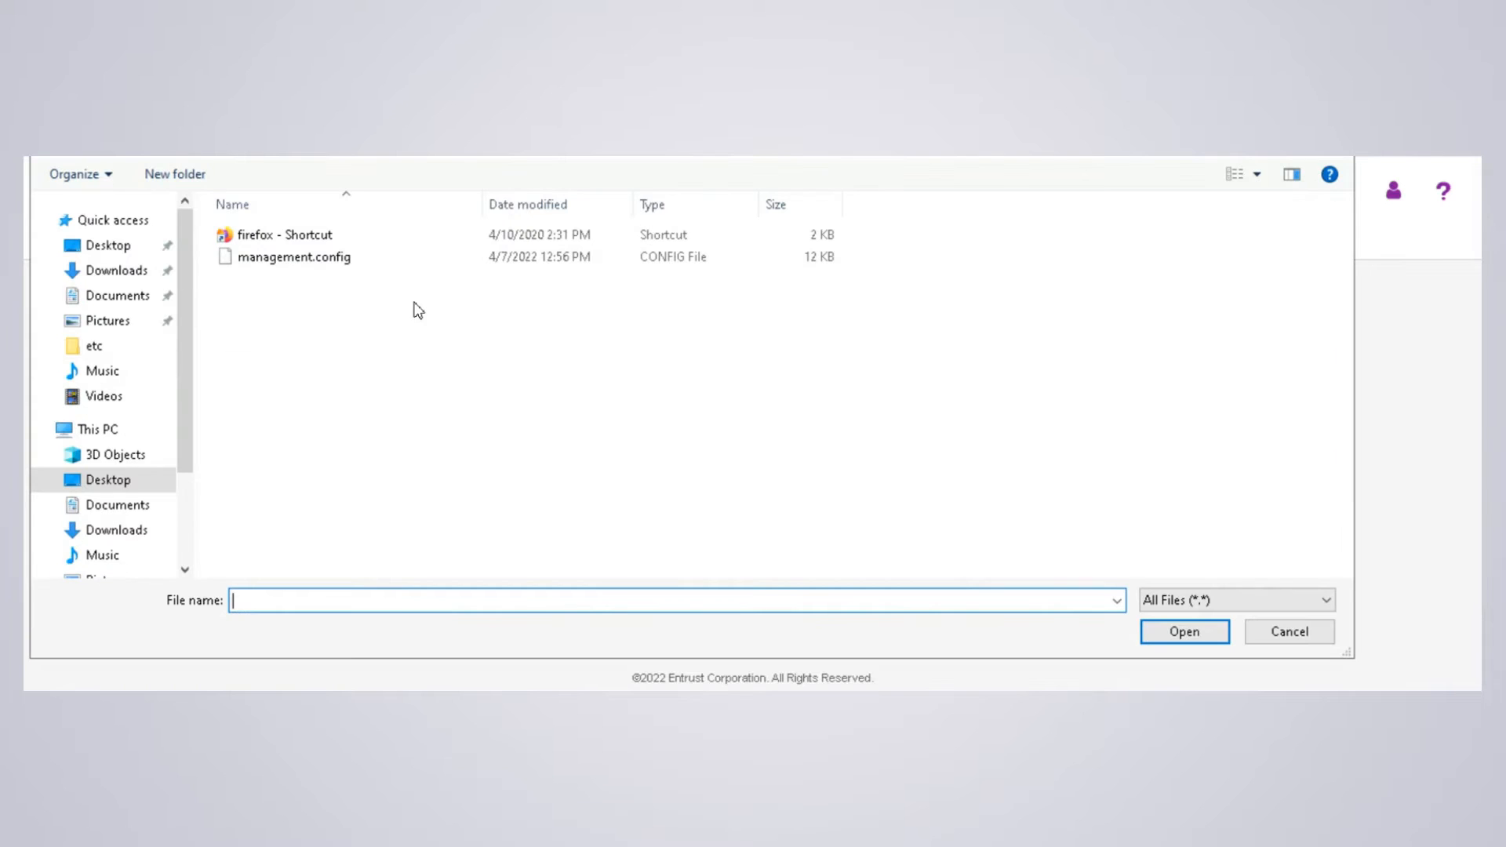
{"action": "double_click", "coordinate": [306, 259]}
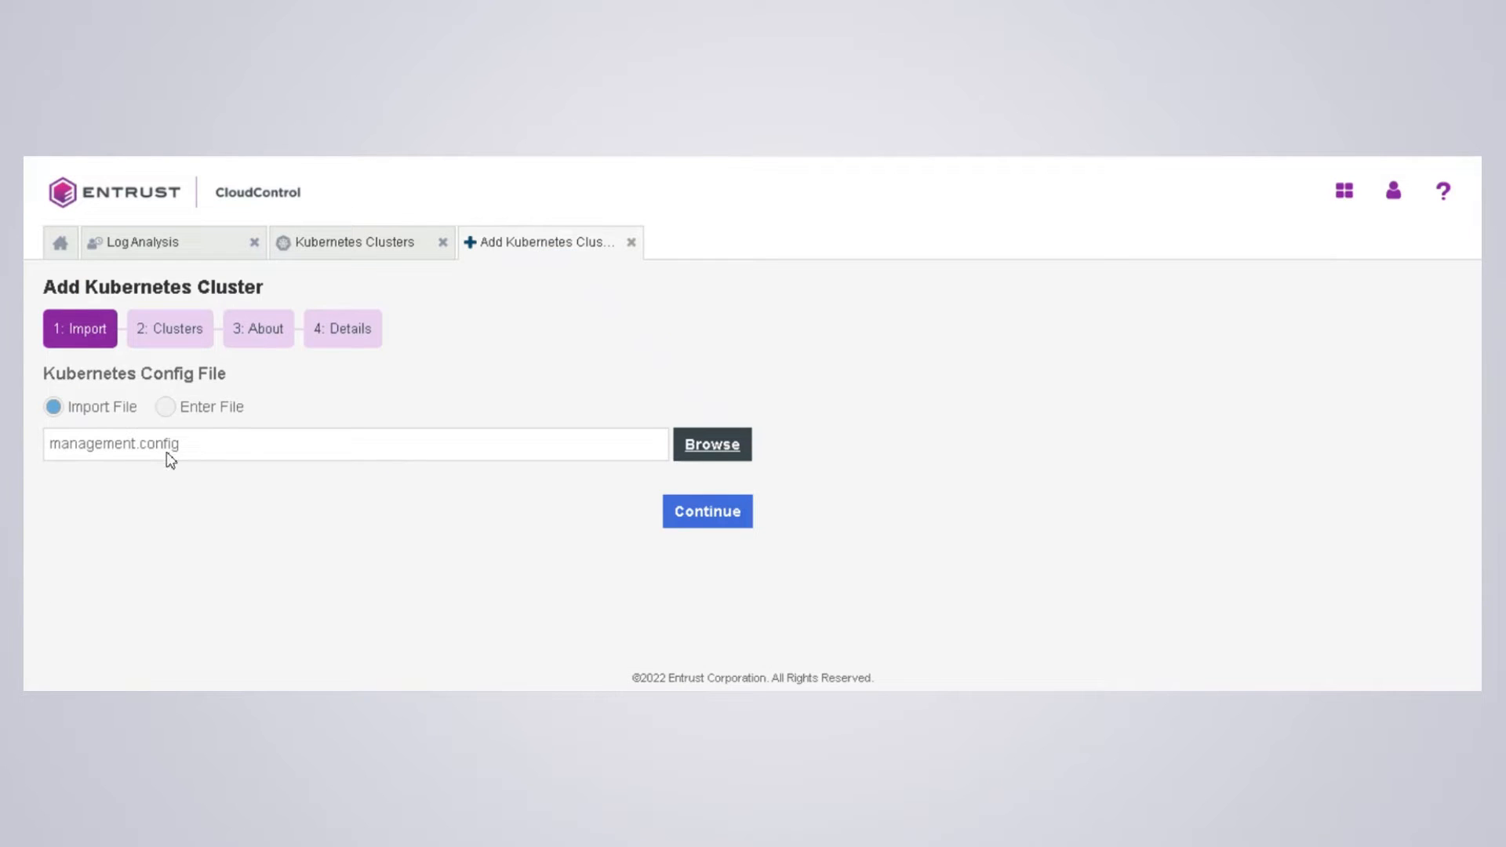
{"action": "left_click", "coordinate": [681, 514]}
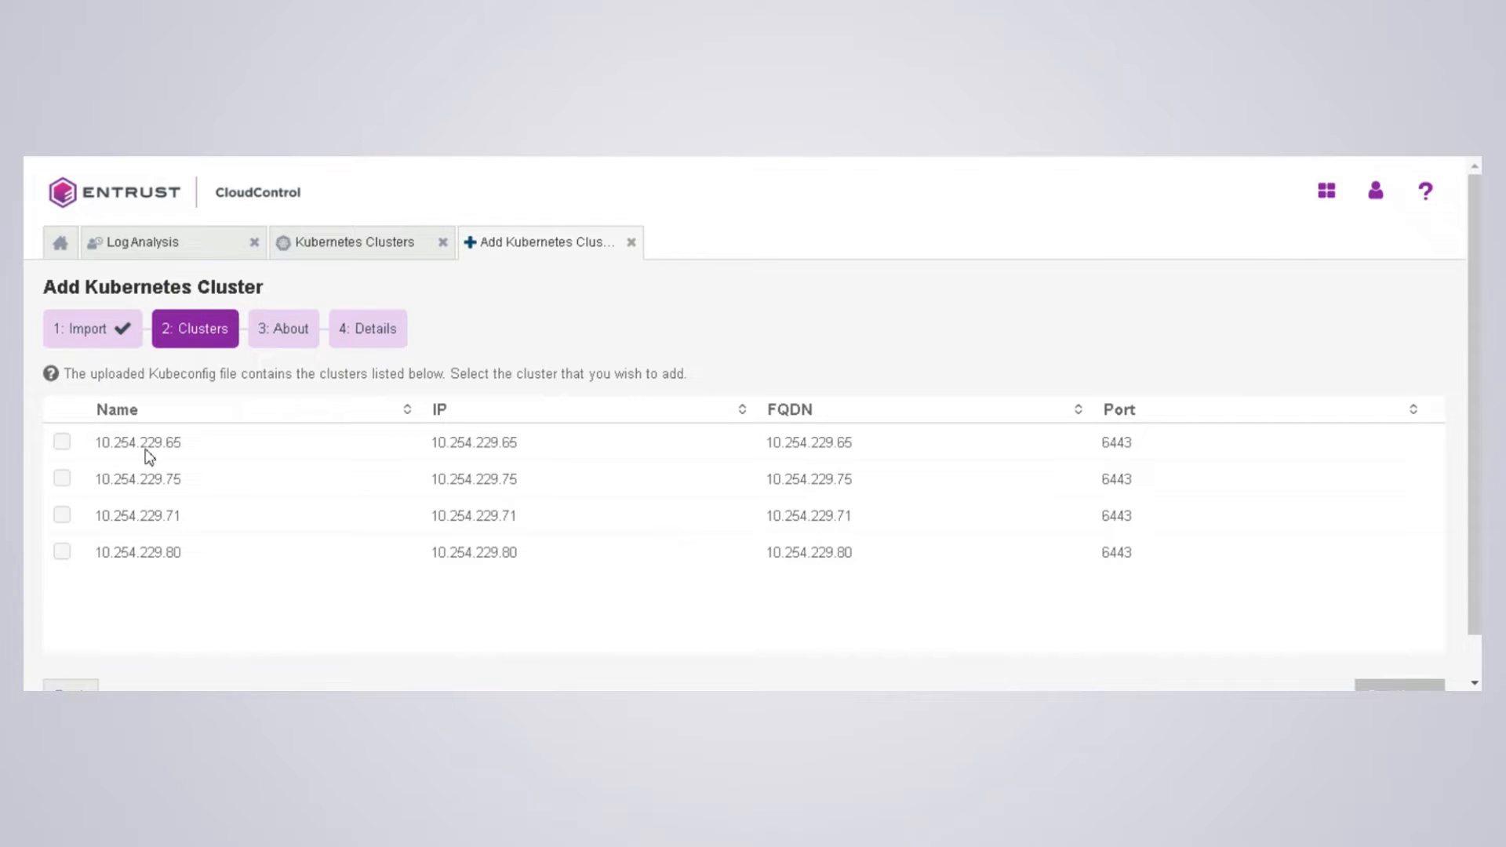
- Select cluster 10.254.229.65 as the one to add and continue
{"action": "left_click", "coordinate": [62, 442]}
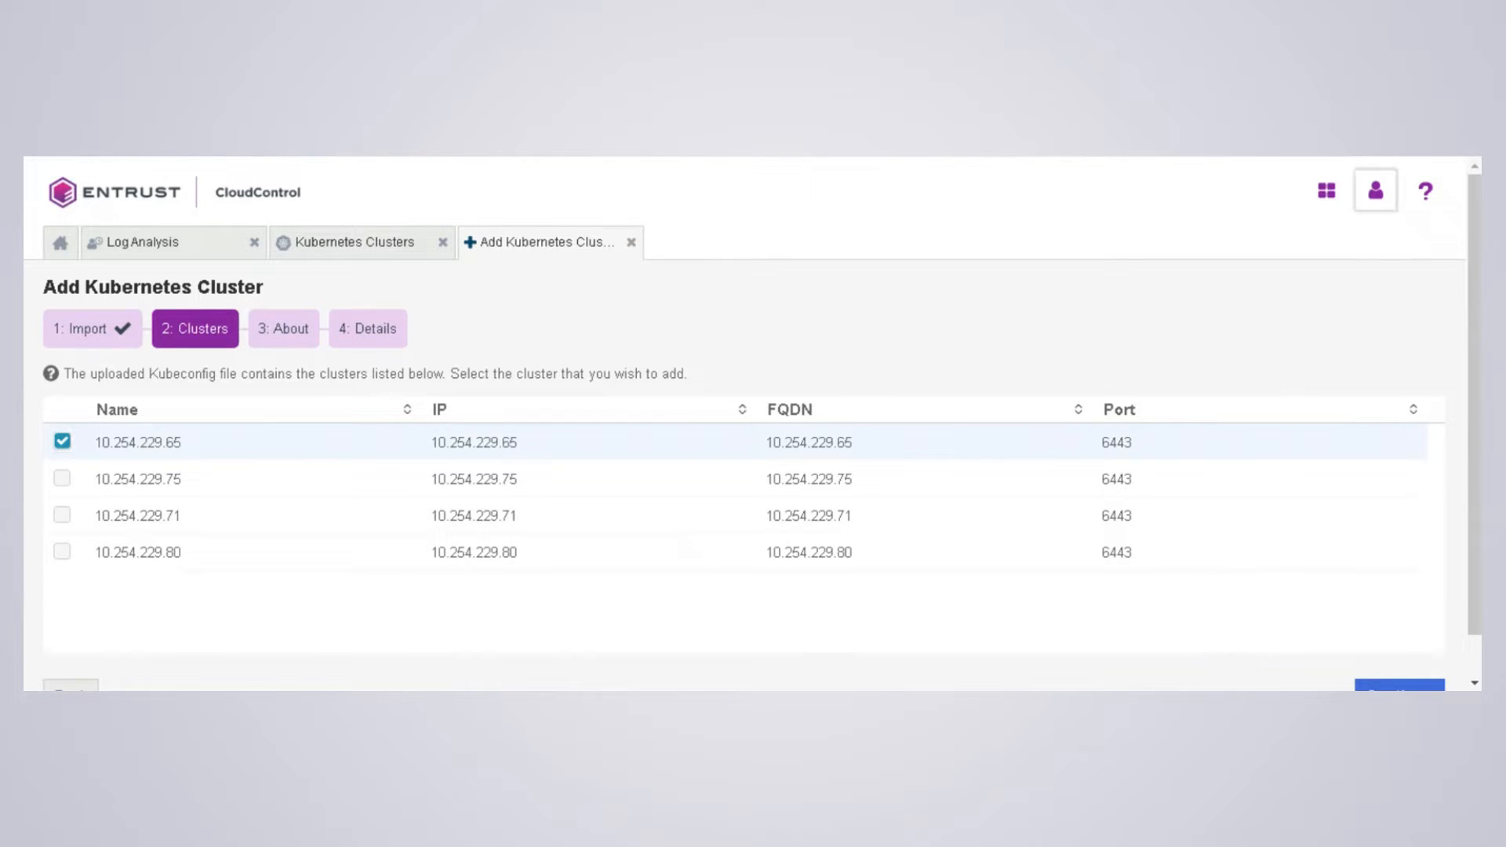
{"action": "scroll", "coordinate": [1417, 581], "scroll_direction": "down", "scroll_amount": 1}
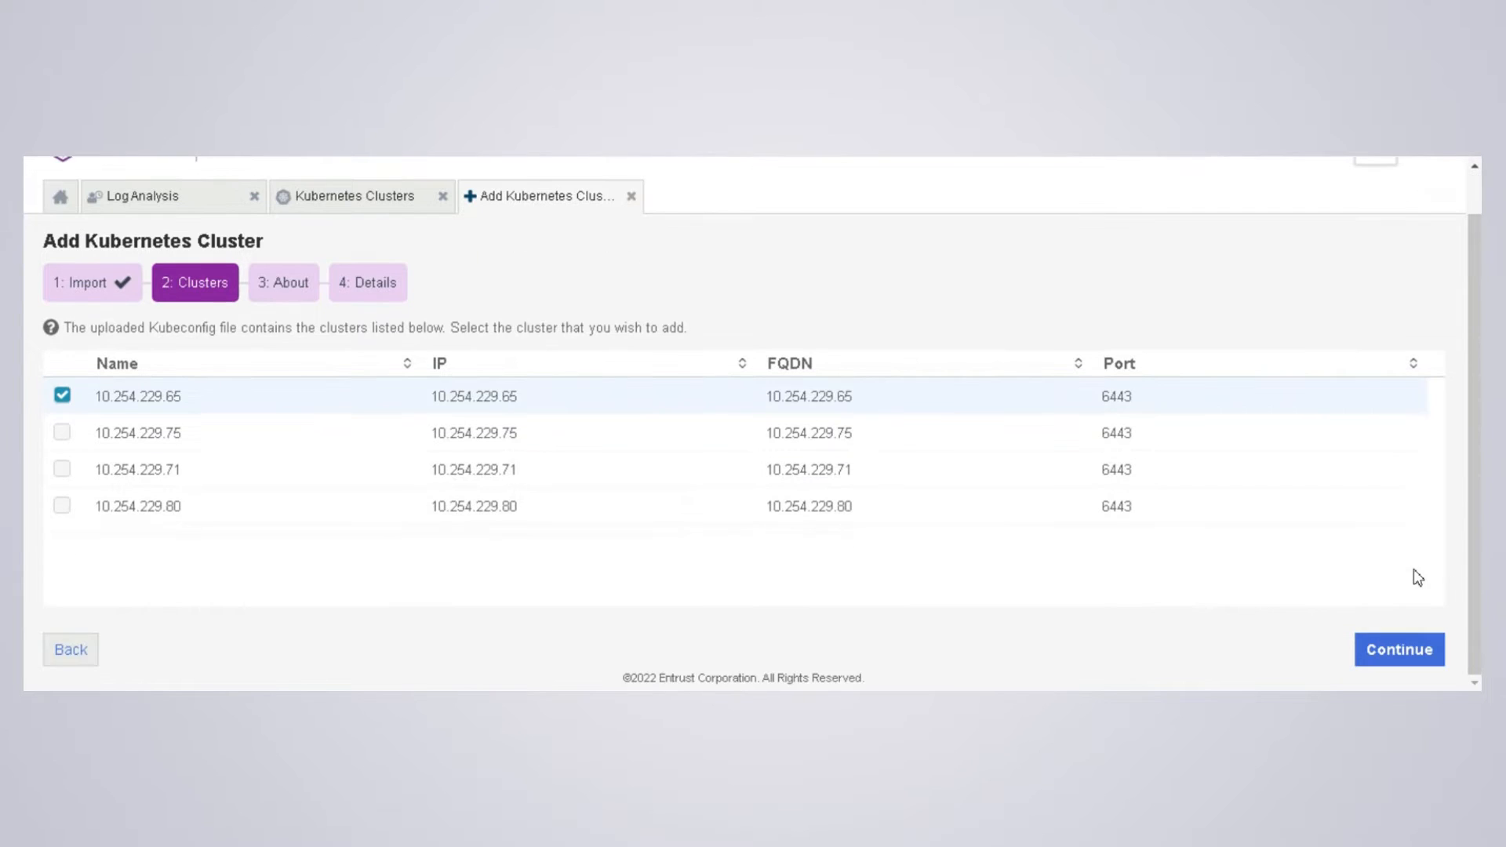
{"action": "left_click", "coordinate": [1400, 651]}
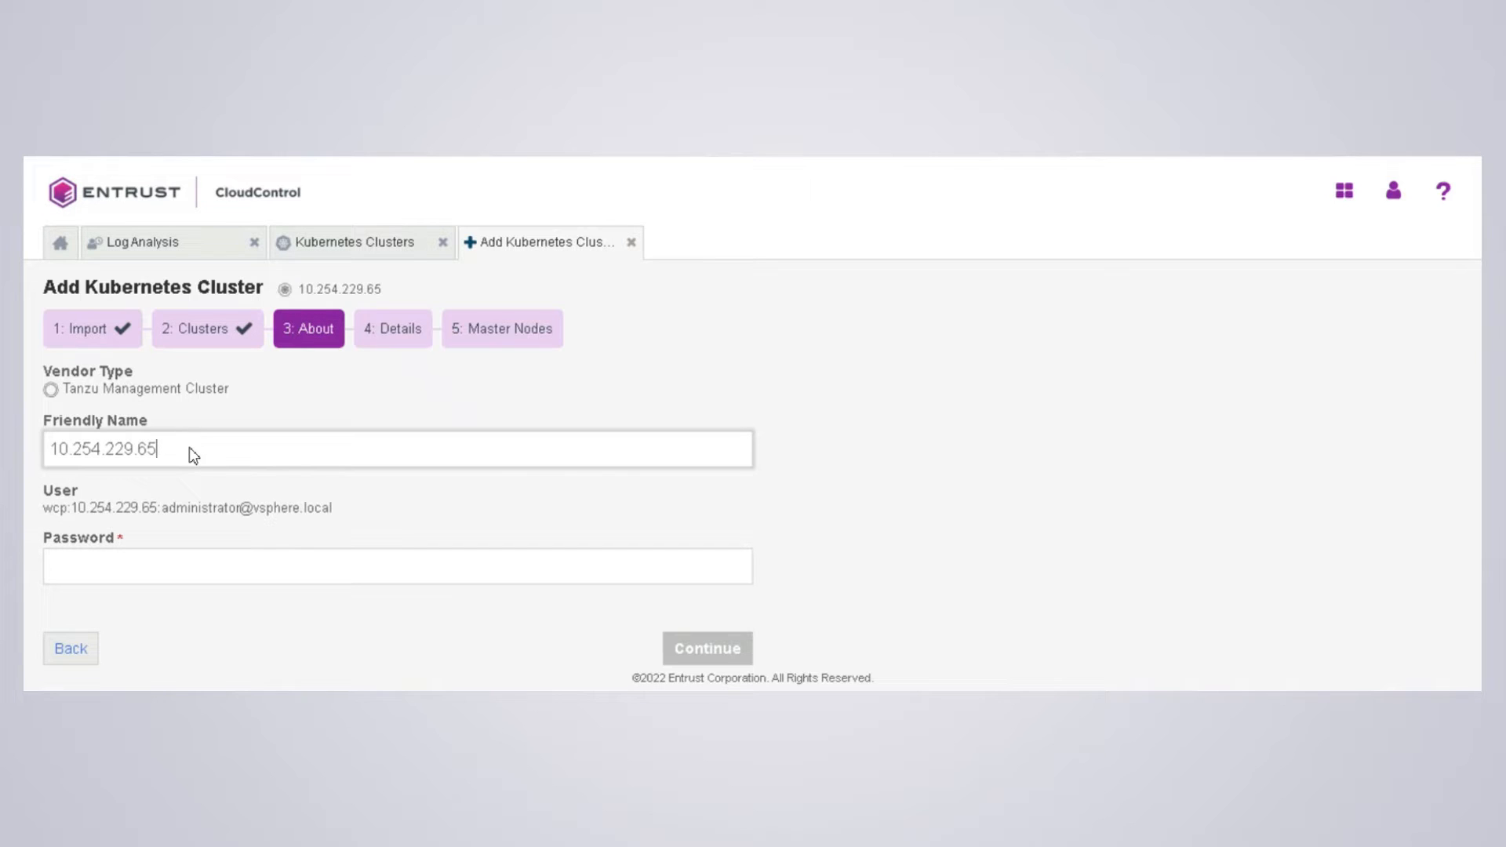
- Set the cluster's friendly name to "Management Cluster 65"
{"action": "key", "text": "BackSpace"}
{"action": "key", "text": "BackSpace"}
{"action": "key", "text": "BackSpace"}
{"action": "key", "text": "BackSpace"}
{"action": "key", "text": "BackSpace"}
{"action": "key", "text": "BackSpace"}
{"action": "key", "text": "BackSpace"}
{"action": "key", "text": "BackSpace"}
{"action": "key", "text": "BackSpace"}
{"action": "key", "text": "BackSpace"}
{"action": "key", "text": "BackSpace"}
{"action": "key", "text": "BackSpace"}
{"action": "type", "text": "Management Cluster"}
- Enter the cluster user's password and continue to connect to the Tanzu management cluster
{"action": "left_click", "coordinate": [112, 573]}
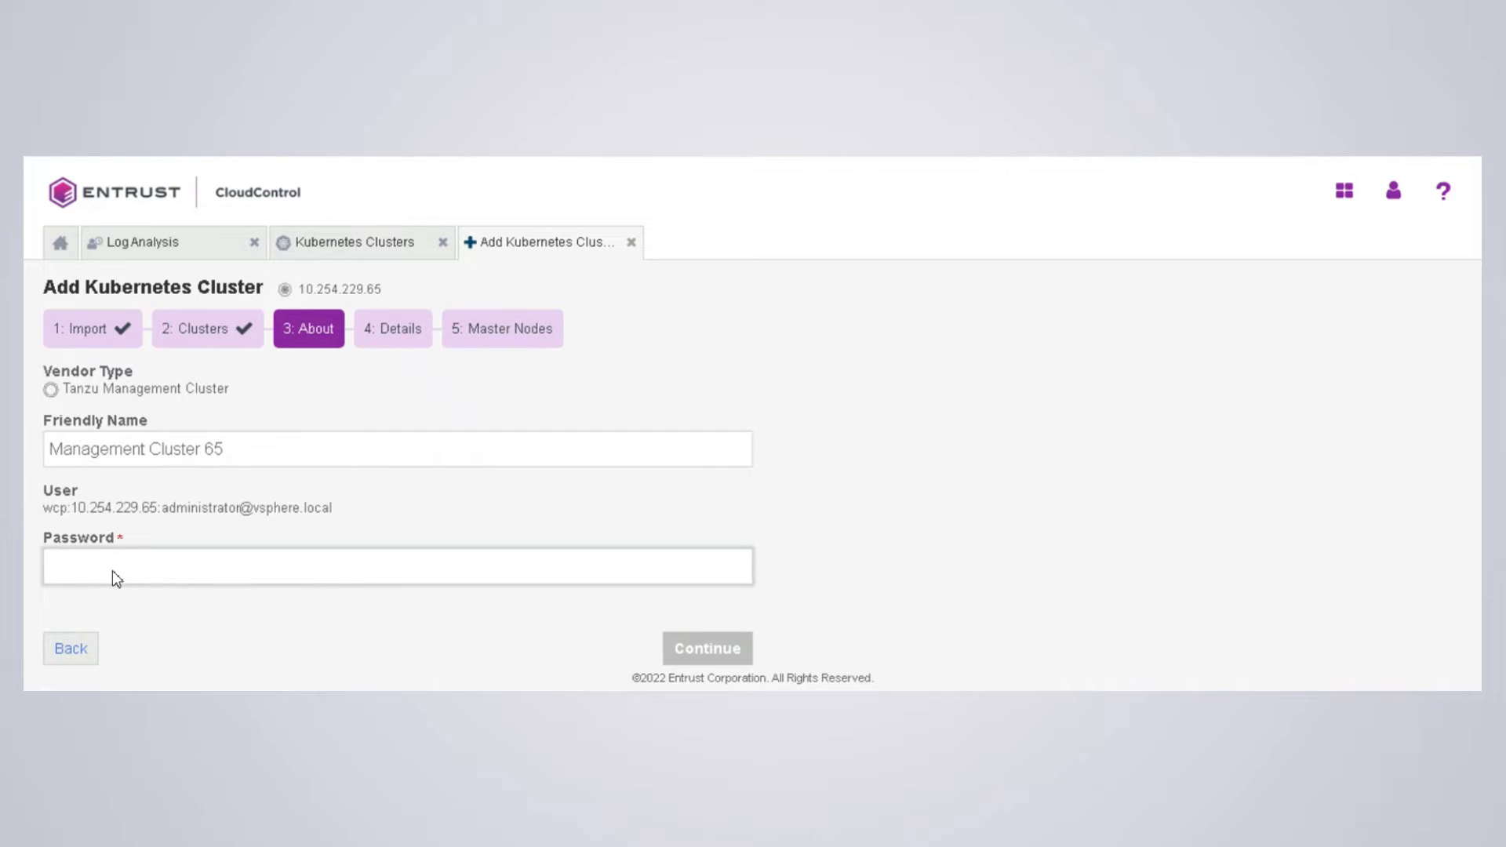
{"action": "type", "text": "••"}
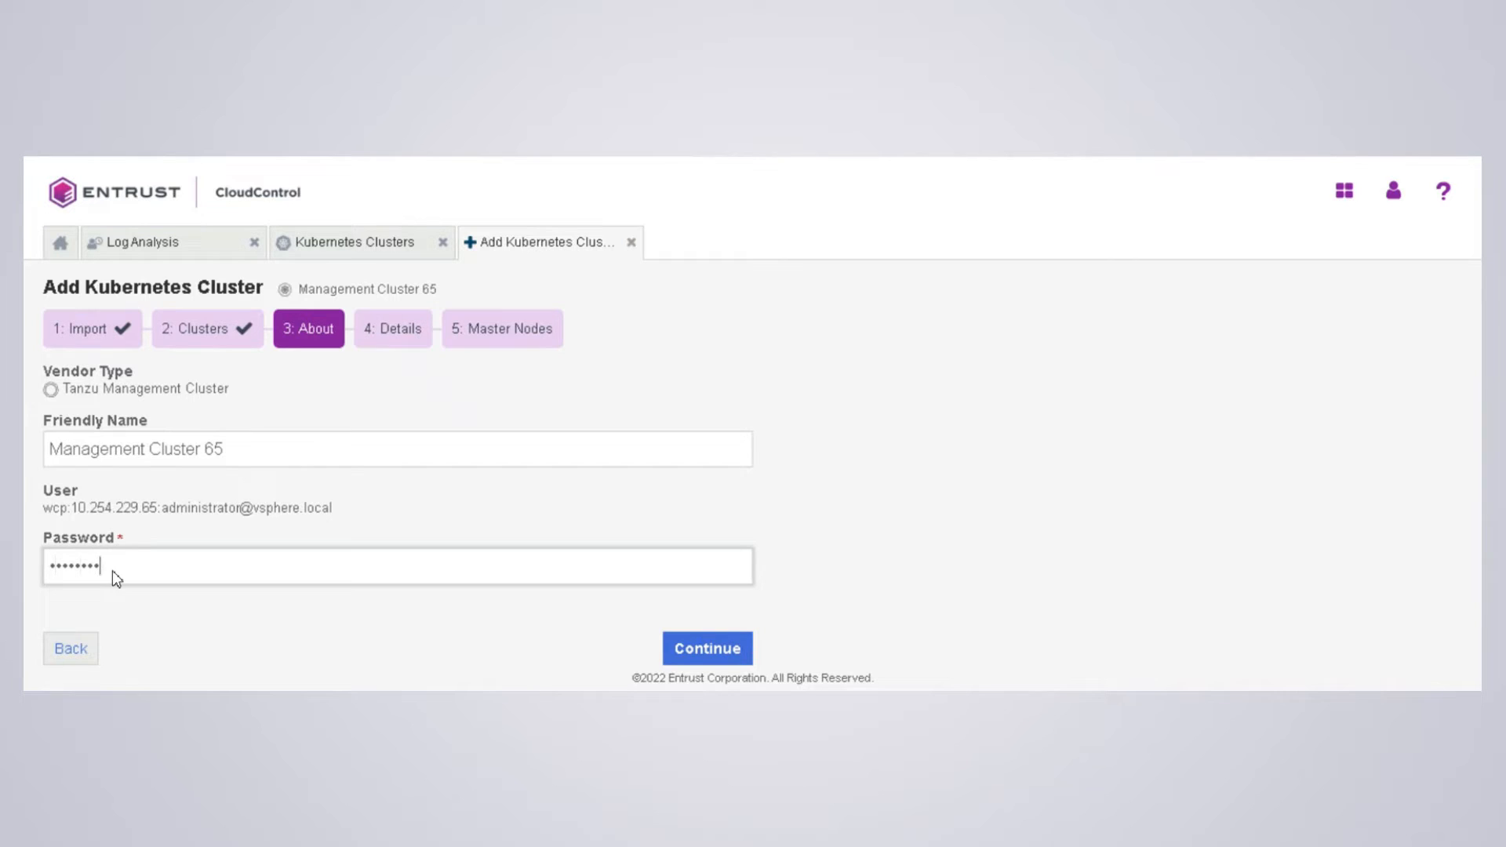
{"action": "left_click", "coordinate": [701, 655]}
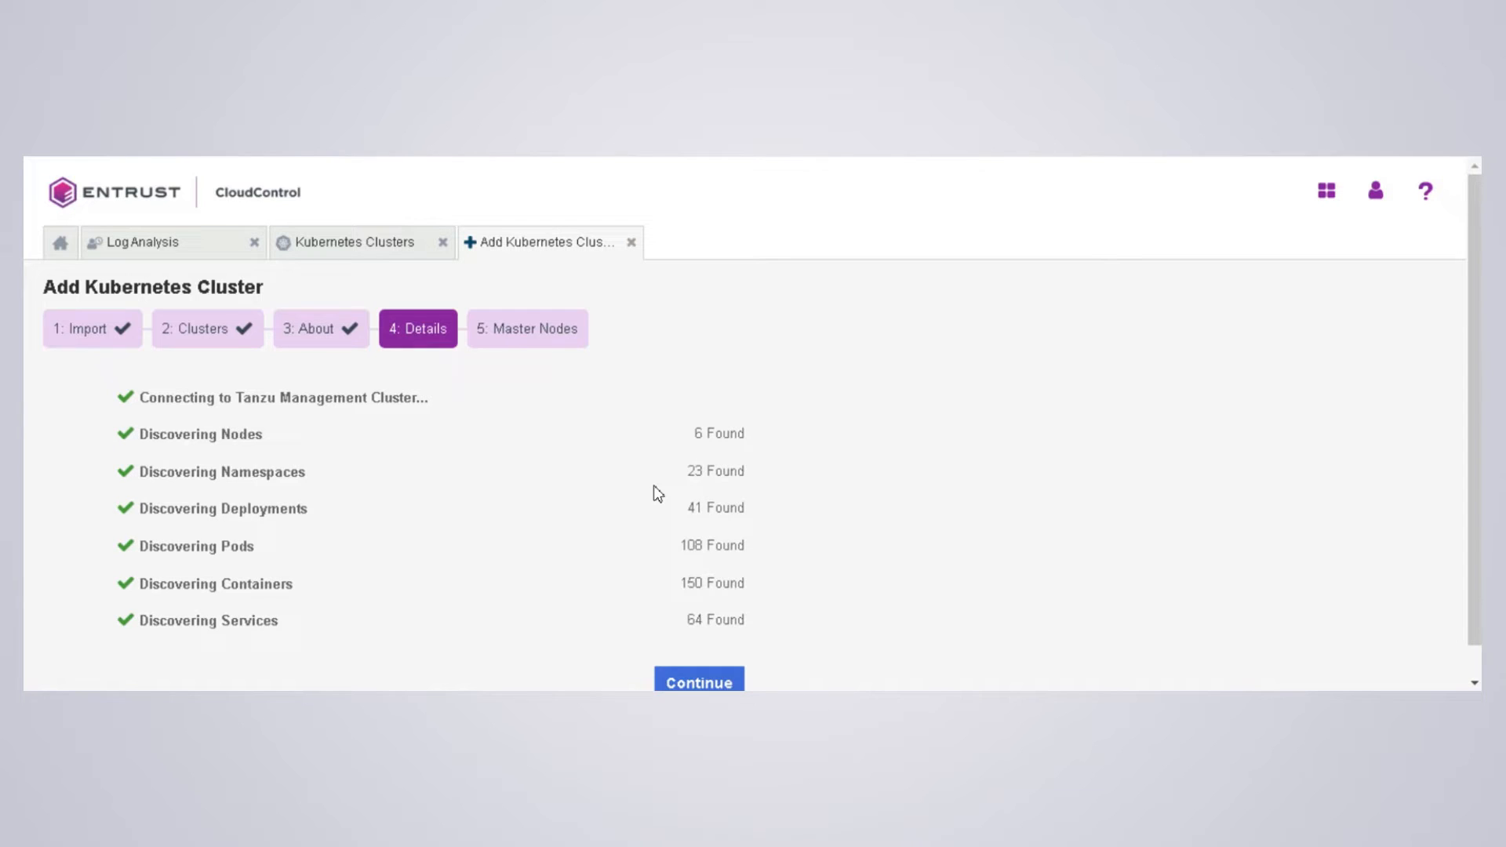
- Accept the discovered cluster resources and finish adding the cluster without providing master node credentials
{"action": "left_click", "coordinate": [694, 682]}
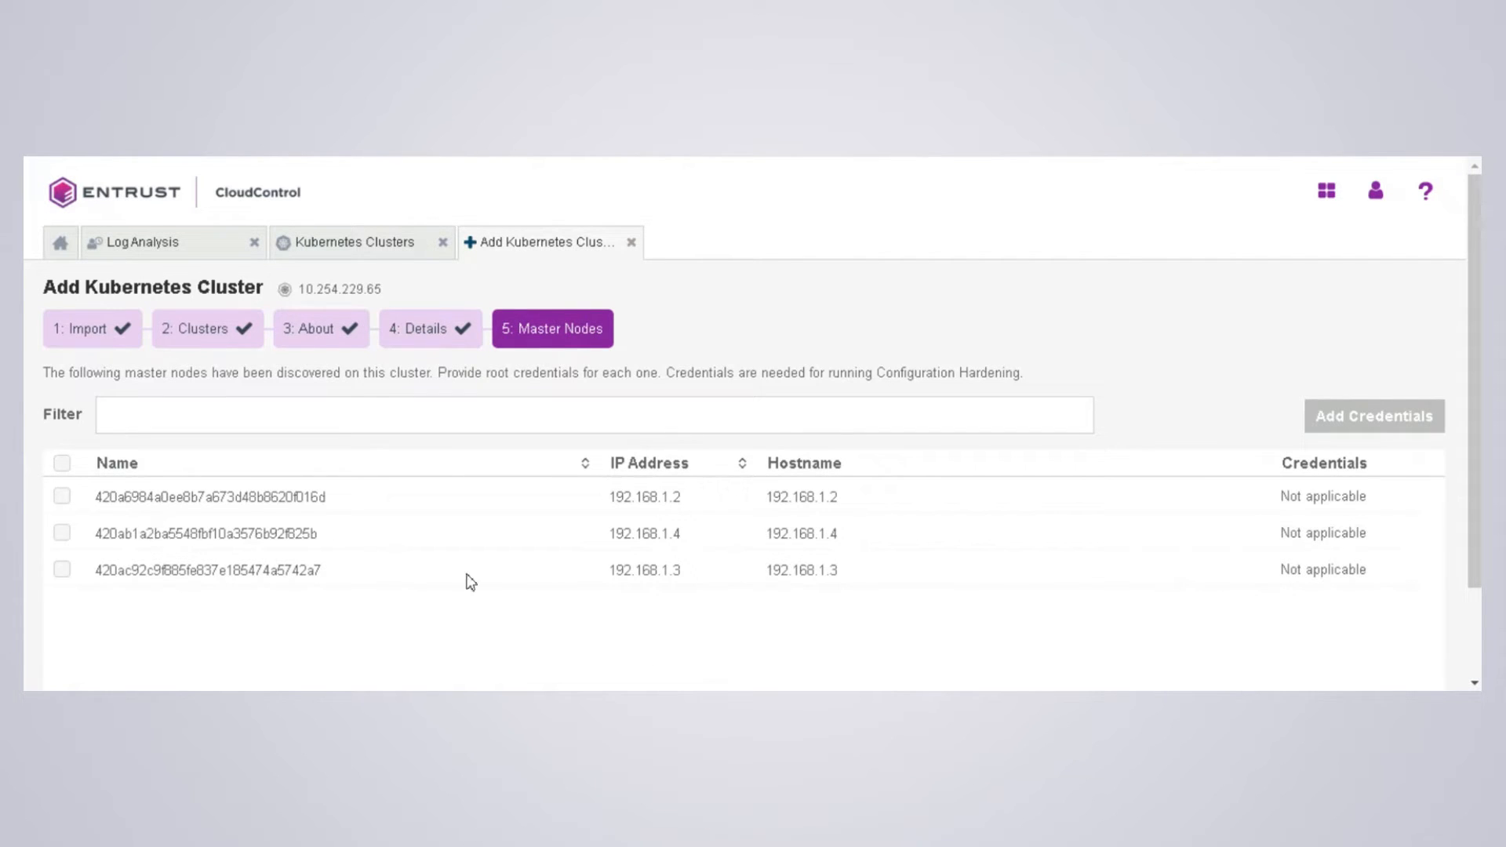
{"action": "scroll", "coordinate": [922, 543], "scroll_direction": "down", "scroll_amount": 2}
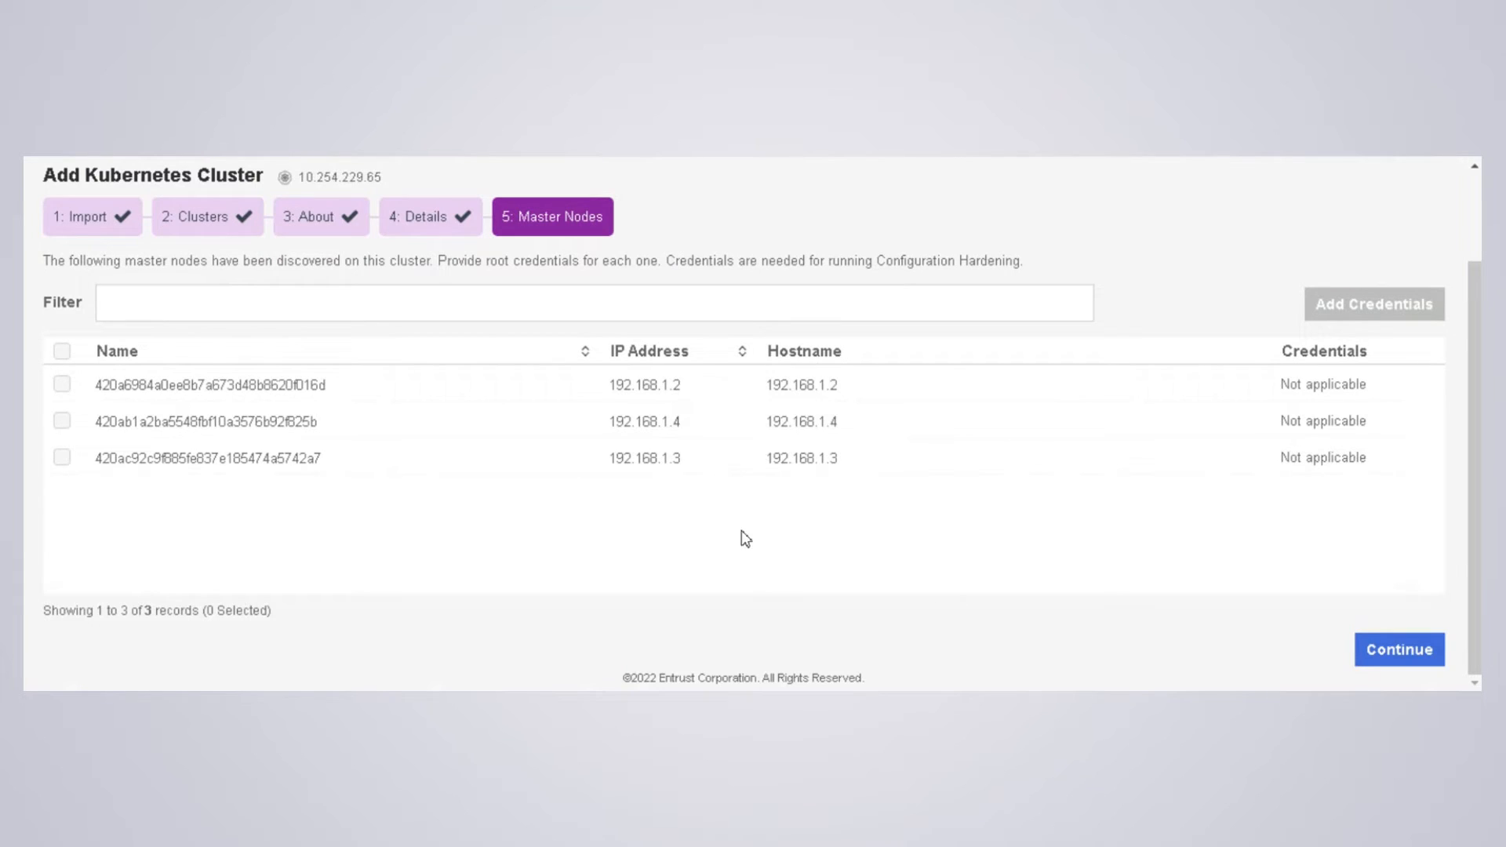
{"action": "left_click", "coordinate": [1381, 646]}
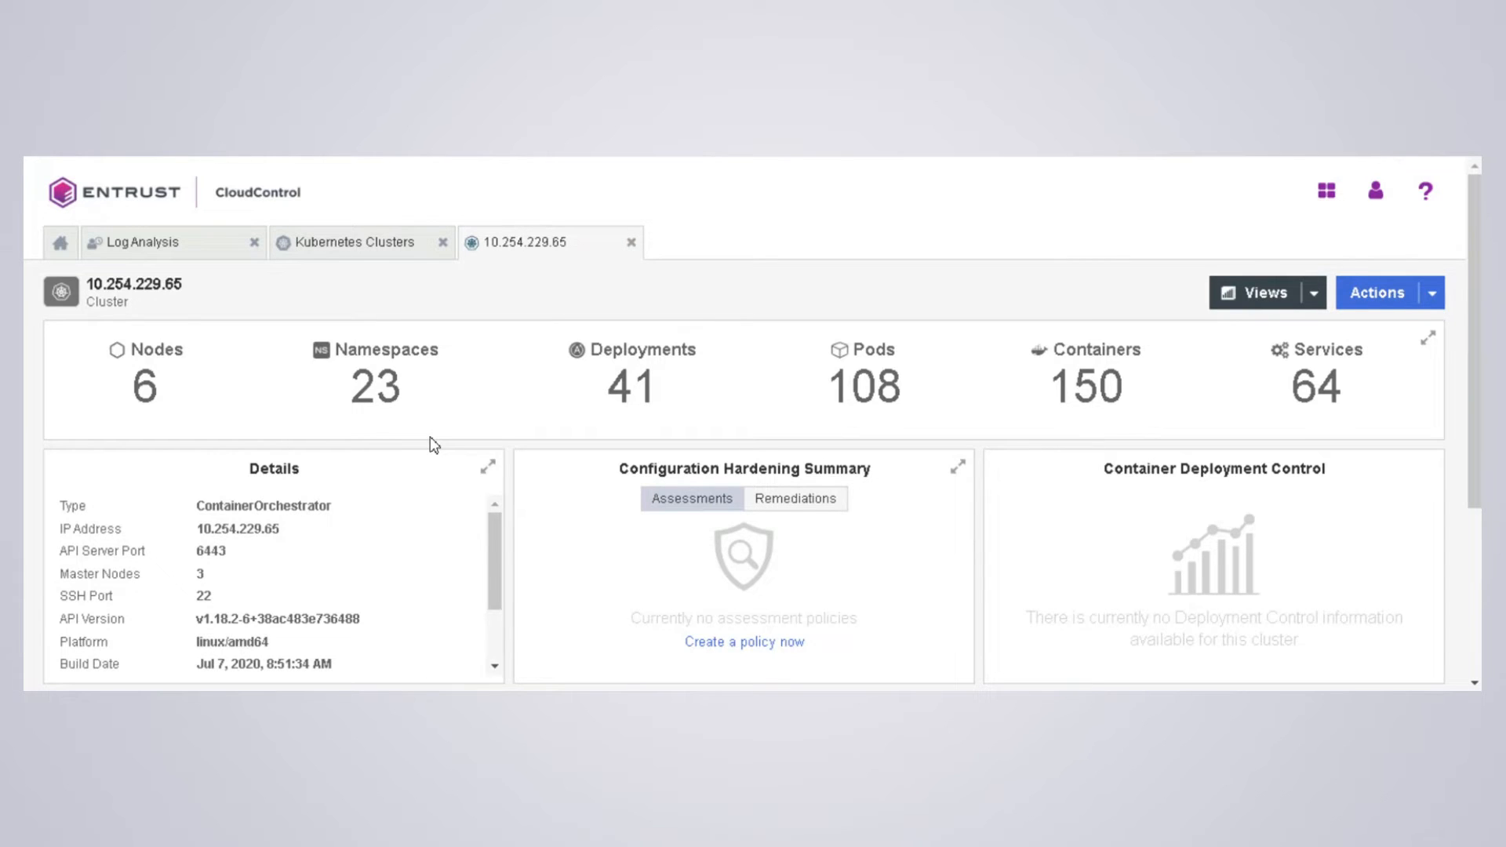
- Review the details and resource summary of the newly added management cluster
{"action": "scroll", "coordinate": [364, 511], "scroll_direction": "down", "scroll_amount": 2}
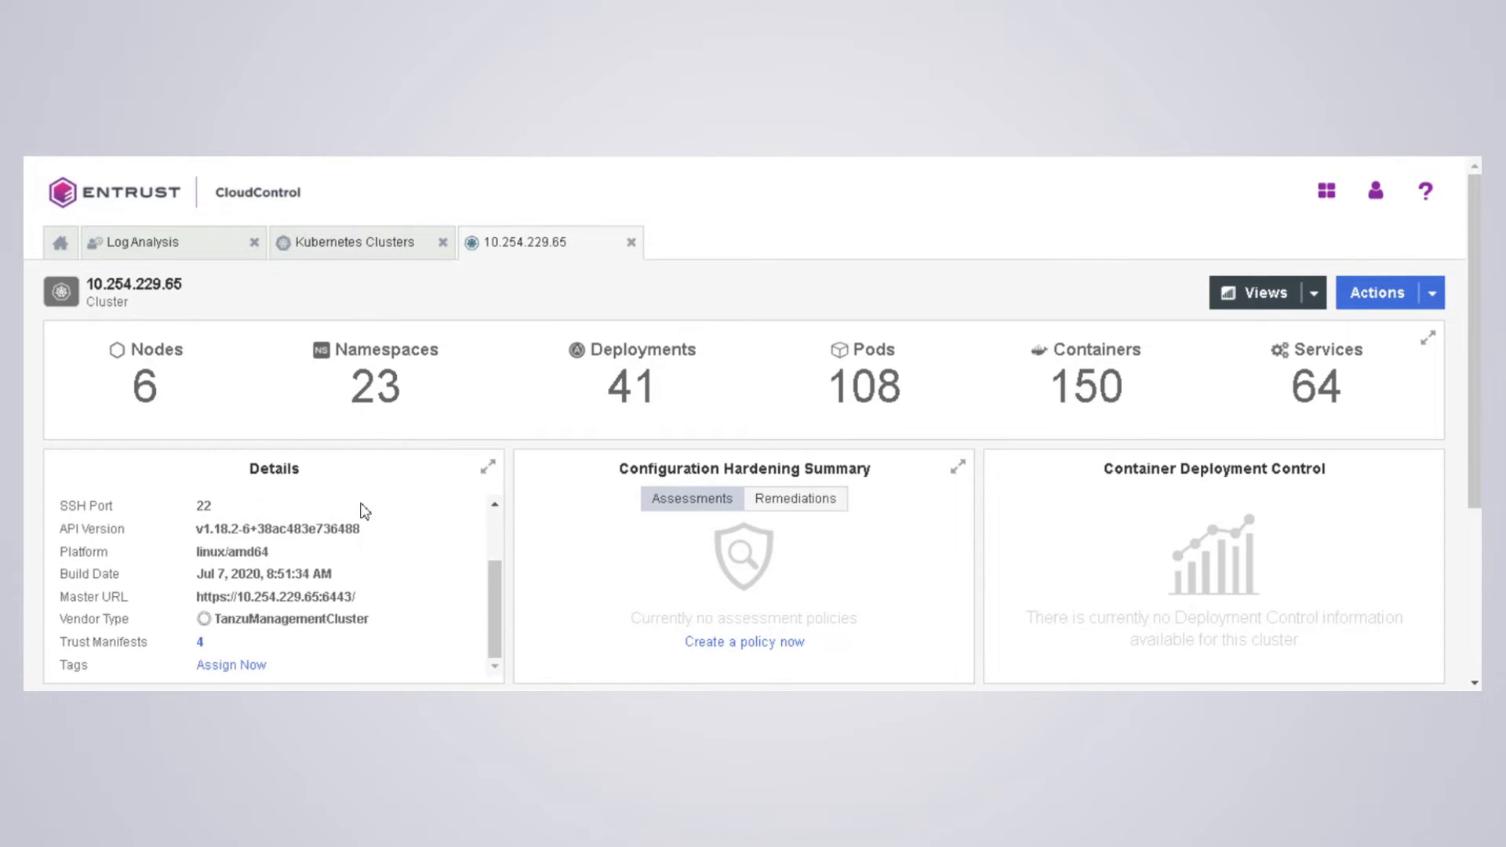
{"action": "scroll", "coordinate": [365, 511], "scroll_direction": "up", "scroll_amount": 2}
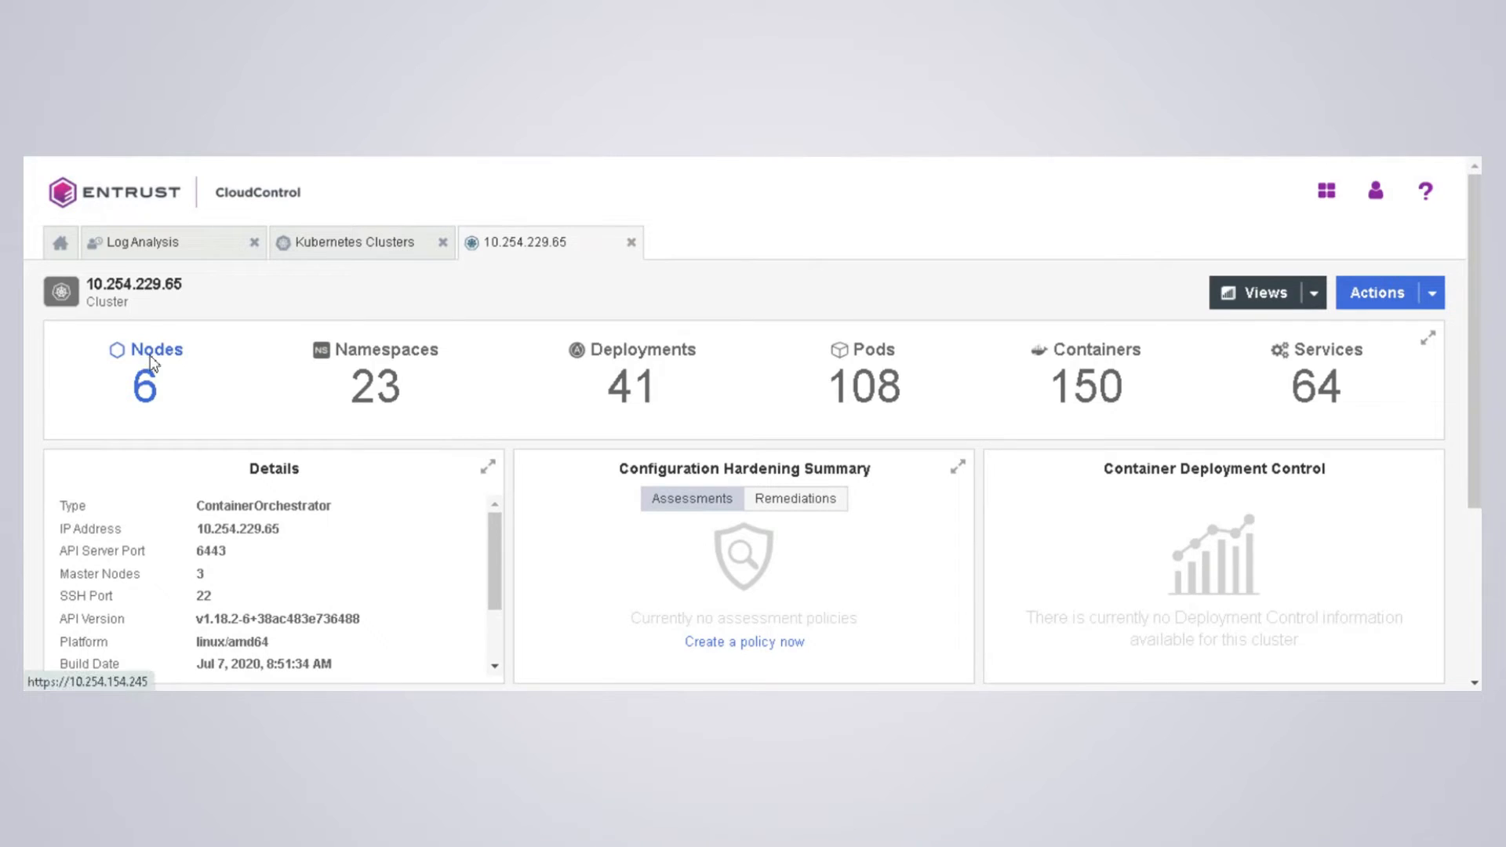
{"action": "left_click", "coordinate": [651, 365]}
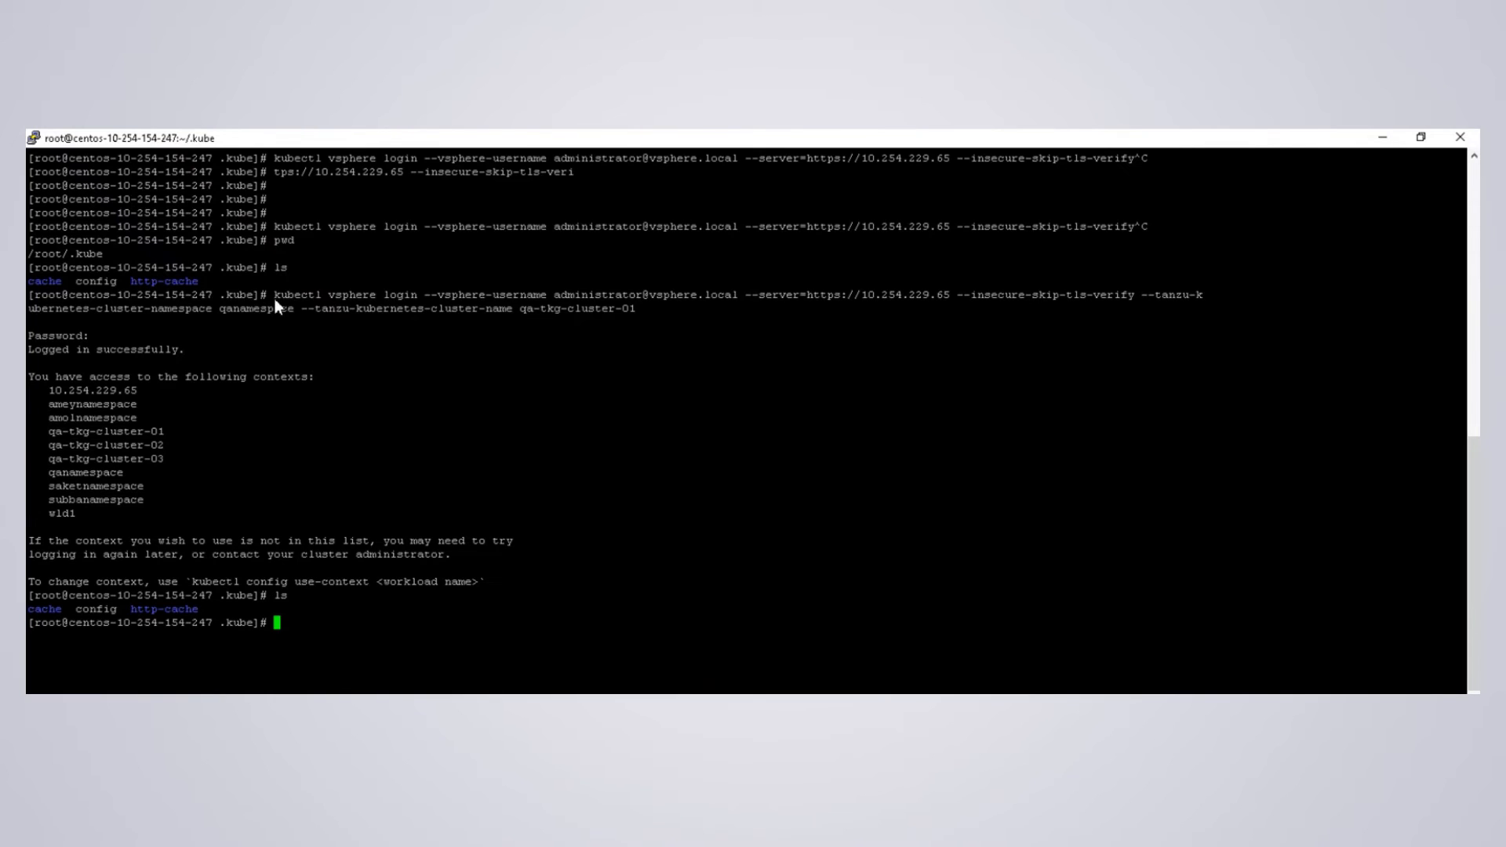
- Examine the kubectl vsphere login command in the terminal, highlighting its namespace and the cluster name qa-tkg-cluster-01
{"action": "left_click_drag", "start_coordinate": [272, 291], "coordinate": [615, 306]}
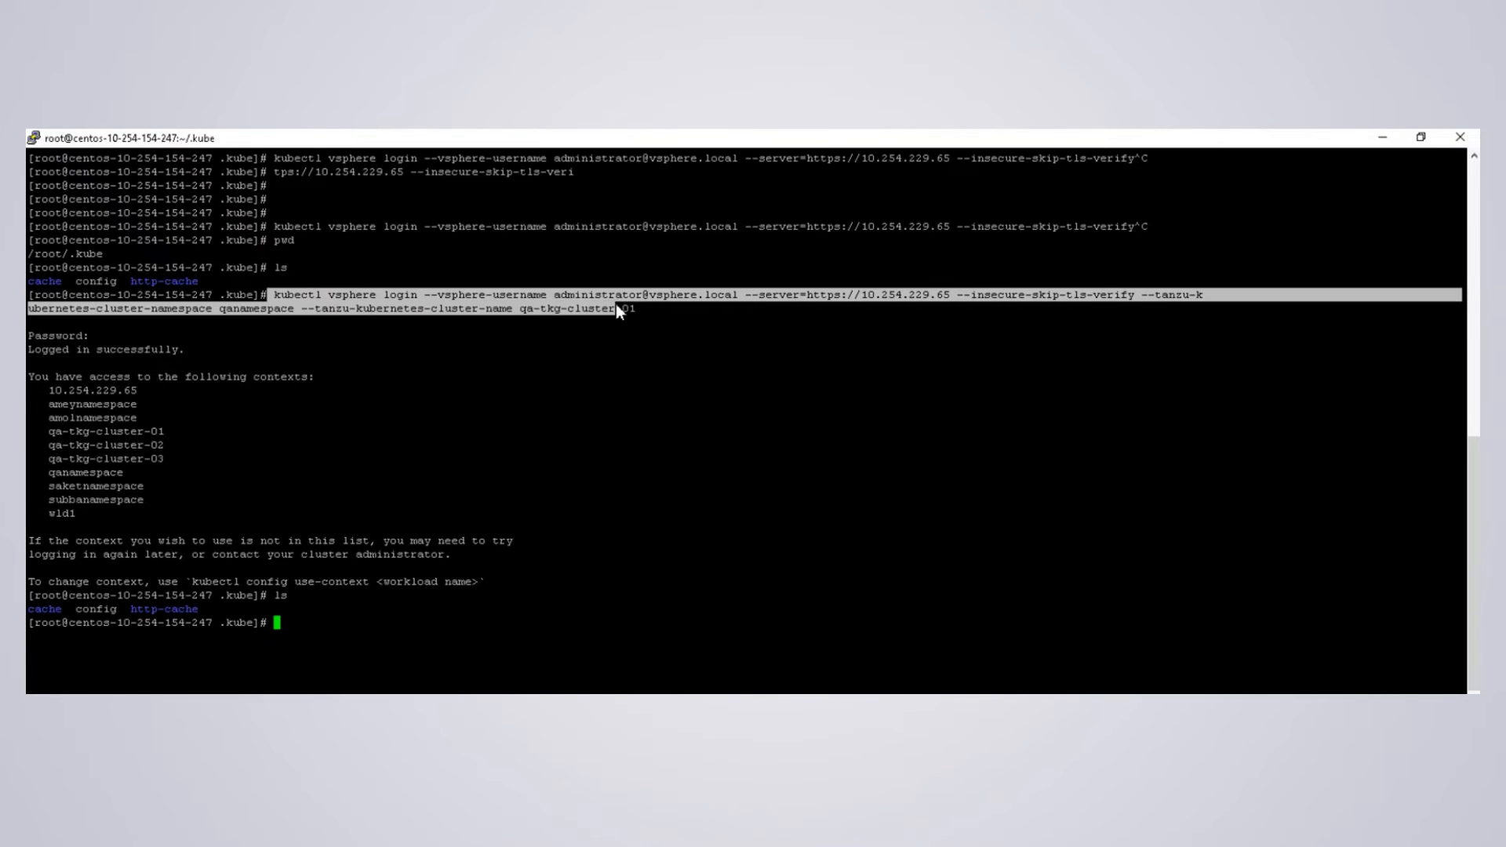
{"action": "left_click", "coordinate": [725, 355]}
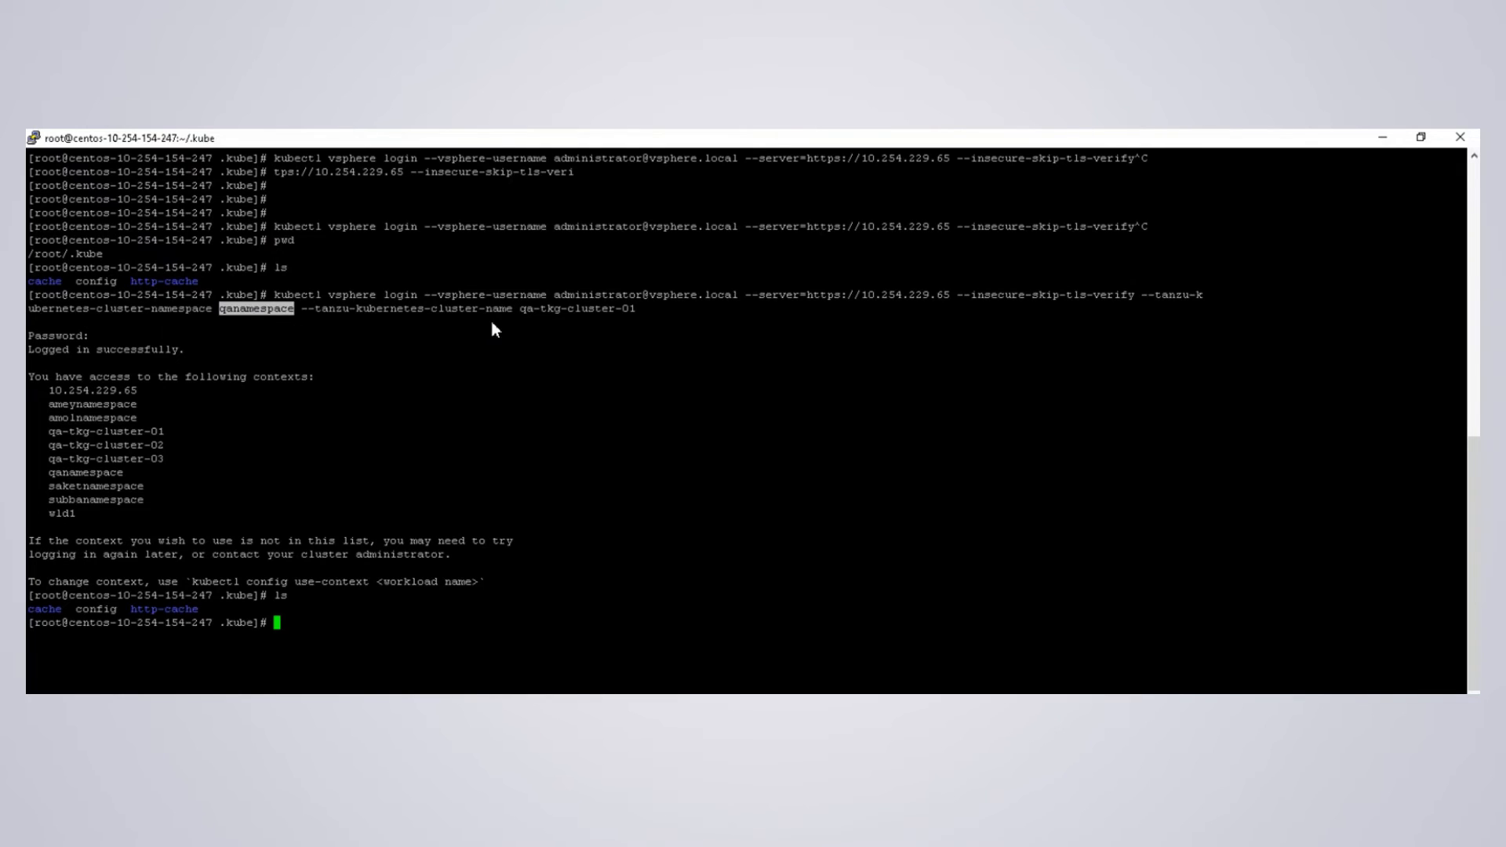
{"action": "left_click", "coordinate": [545, 313]}
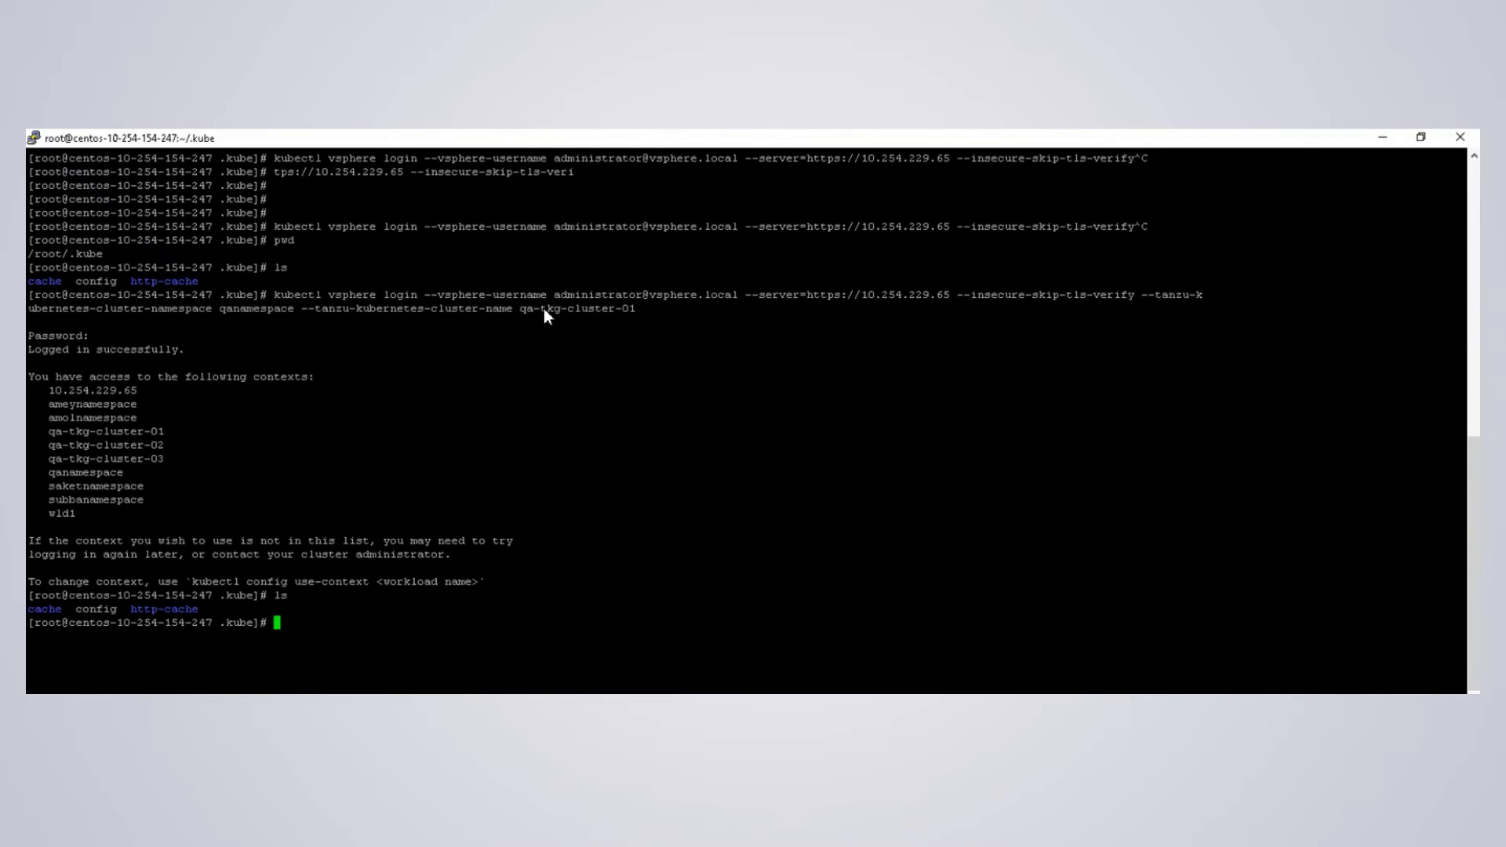
{"action": "double_click", "coordinate": [544, 308]}
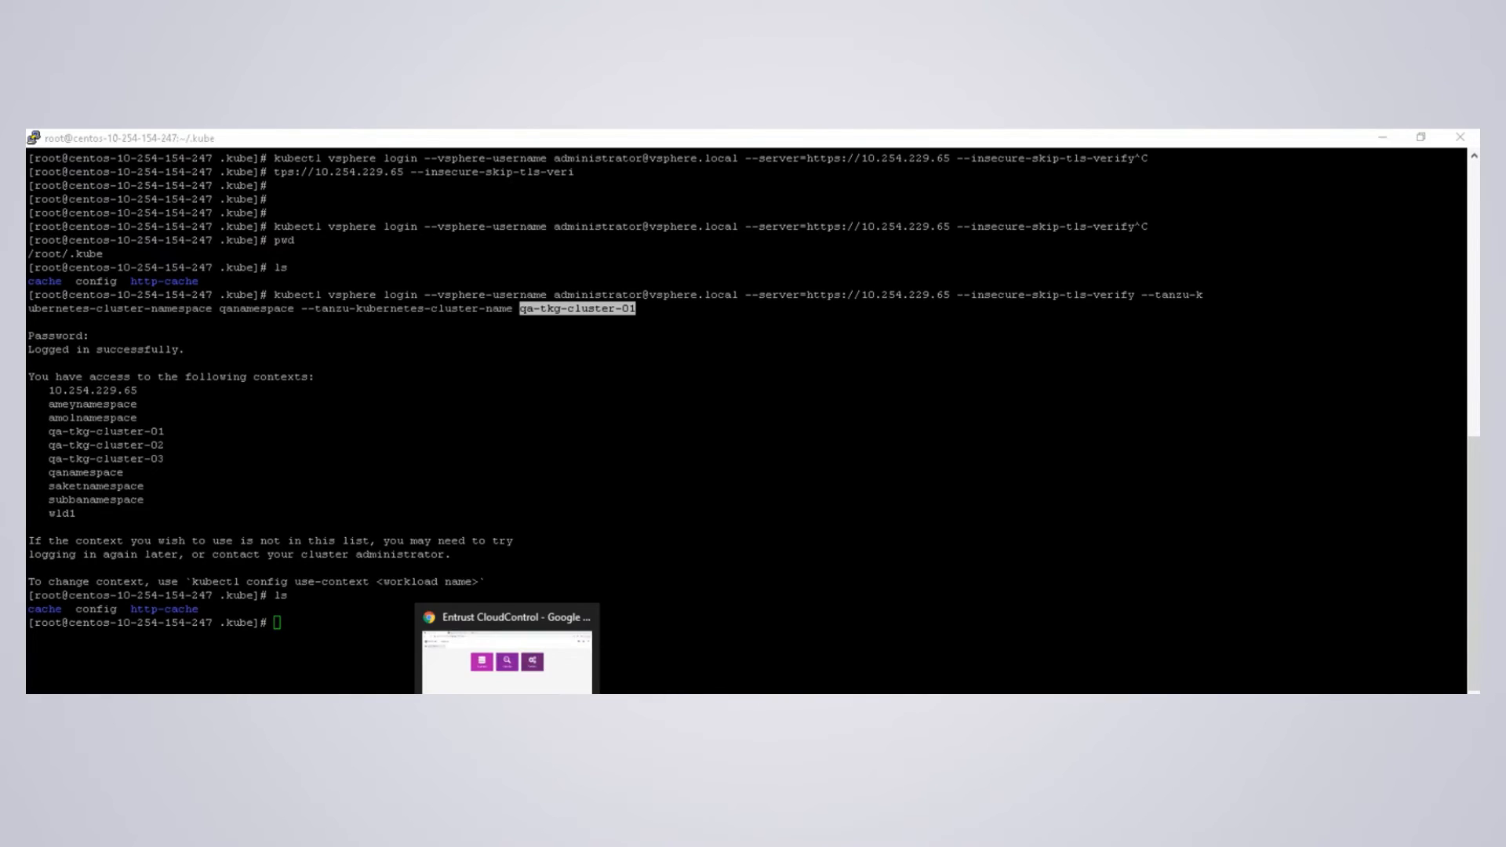
- Switch to Entrust CloudControl and start adding another Kubernetes cluster, choosing Enter File for its config
{"action": "left_click", "coordinate": [463, 637]}
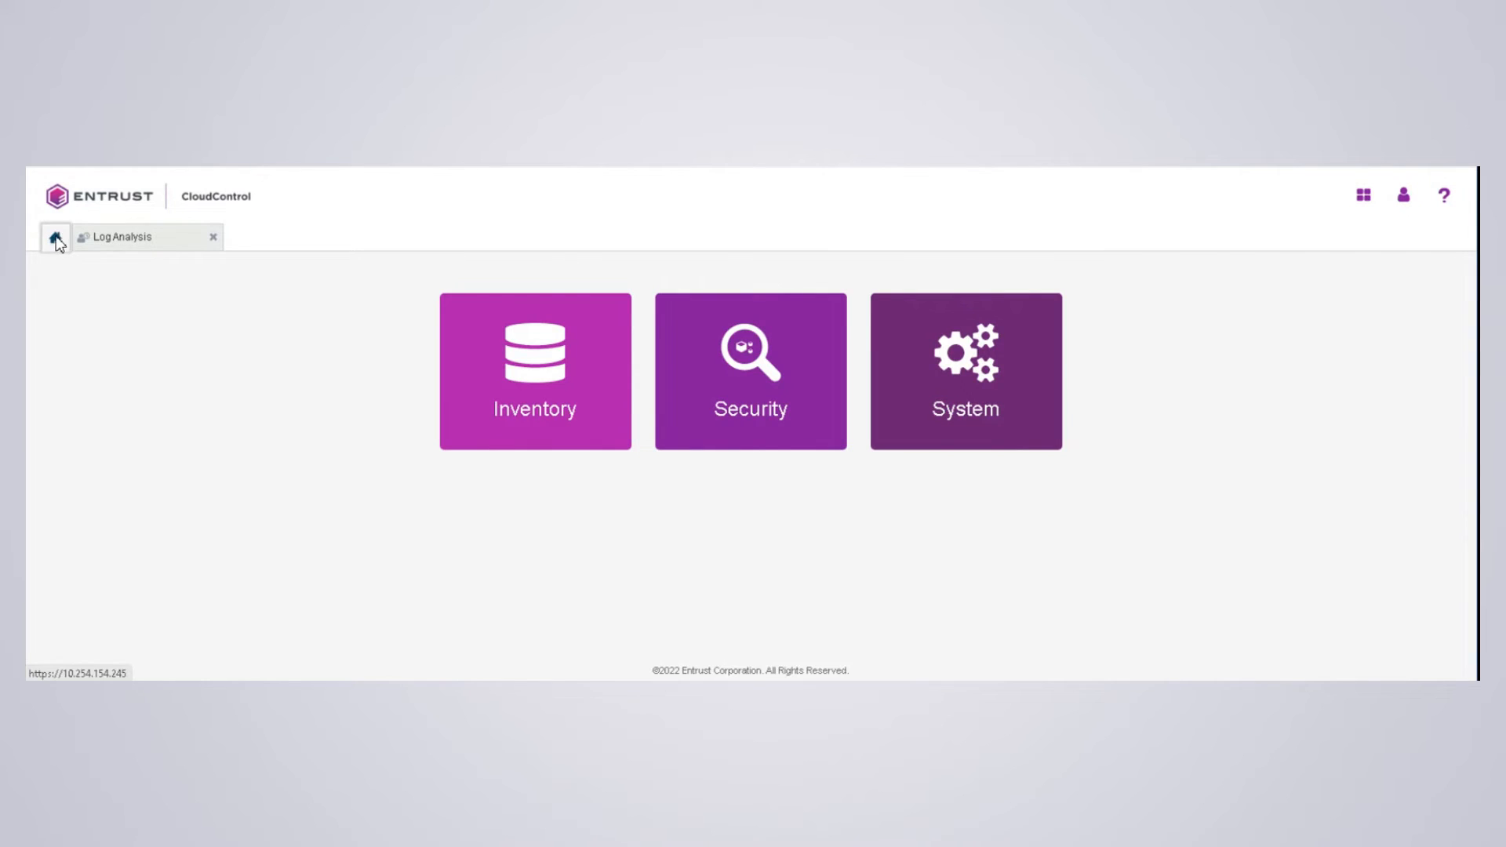
{"action": "left_click", "coordinate": [520, 386]}
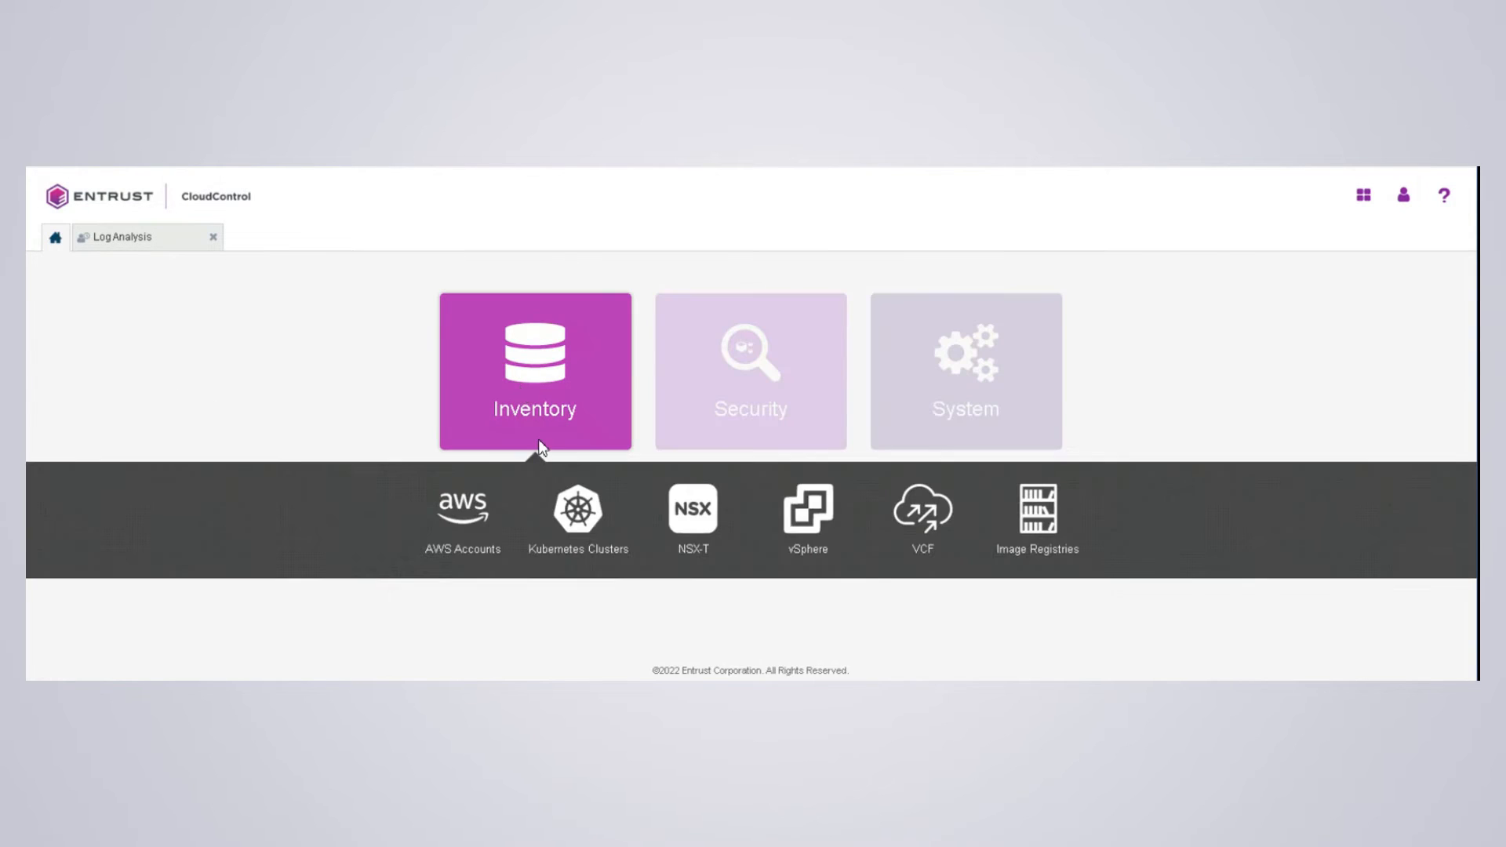
{"action": "left_click", "coordinate": [568, 517]}
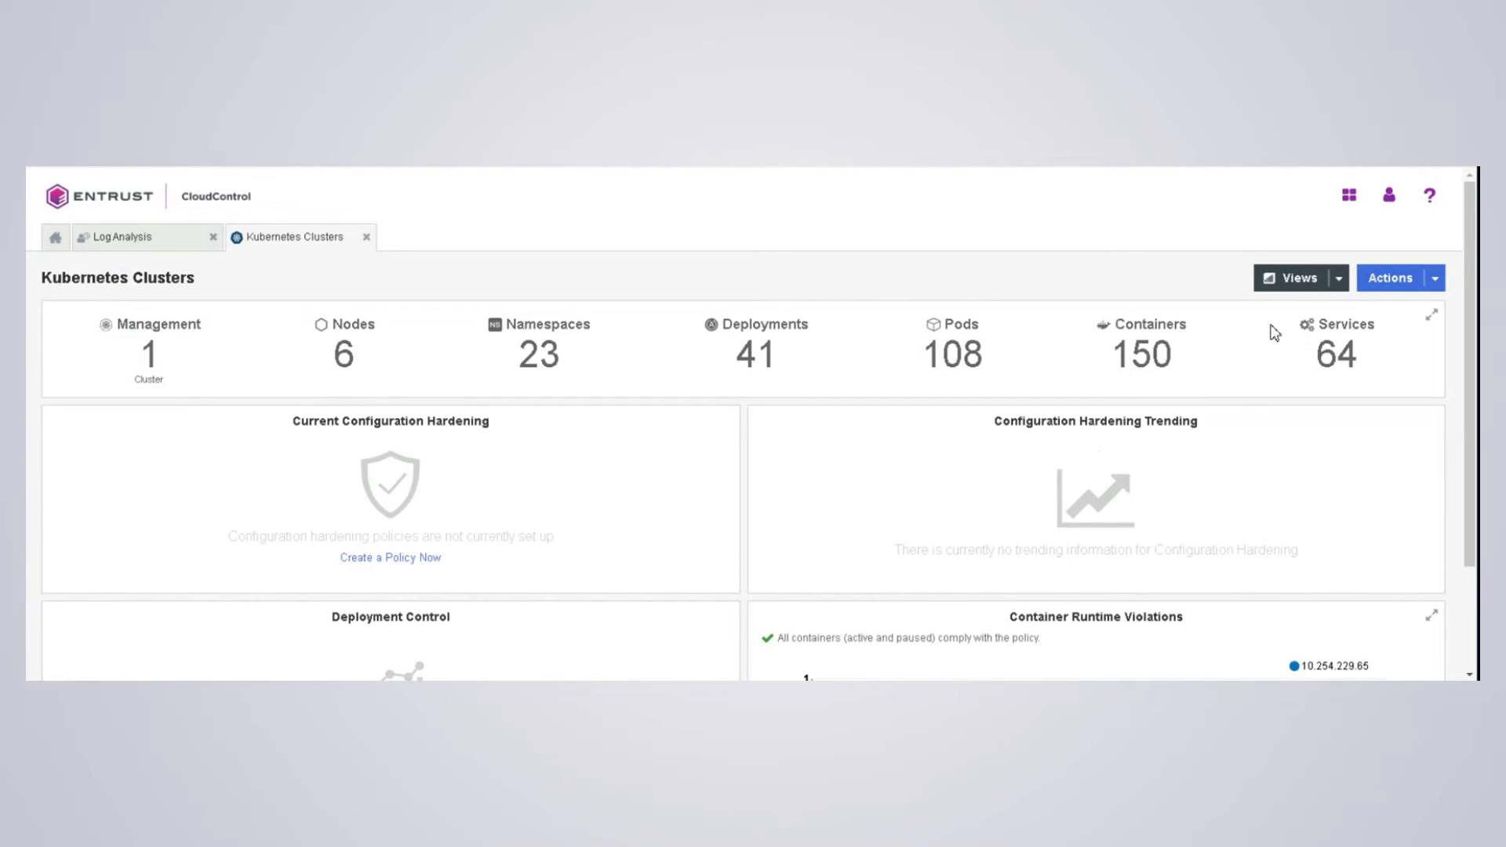
{"action": "left_click", "coordinate": [1412, 281]}
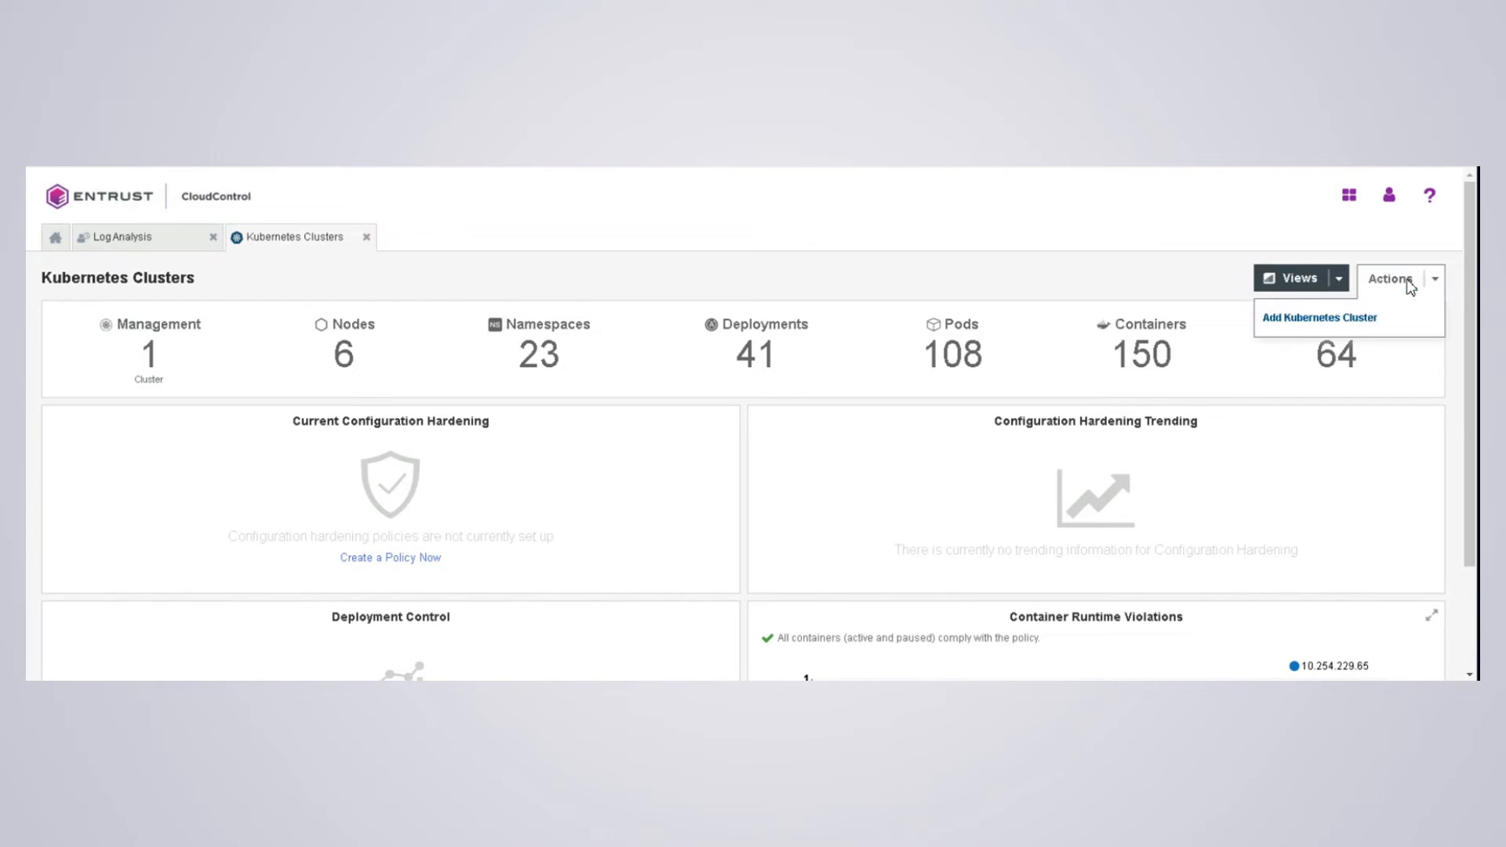
{"action": "left_click", "coordinate": [1287, 318]}
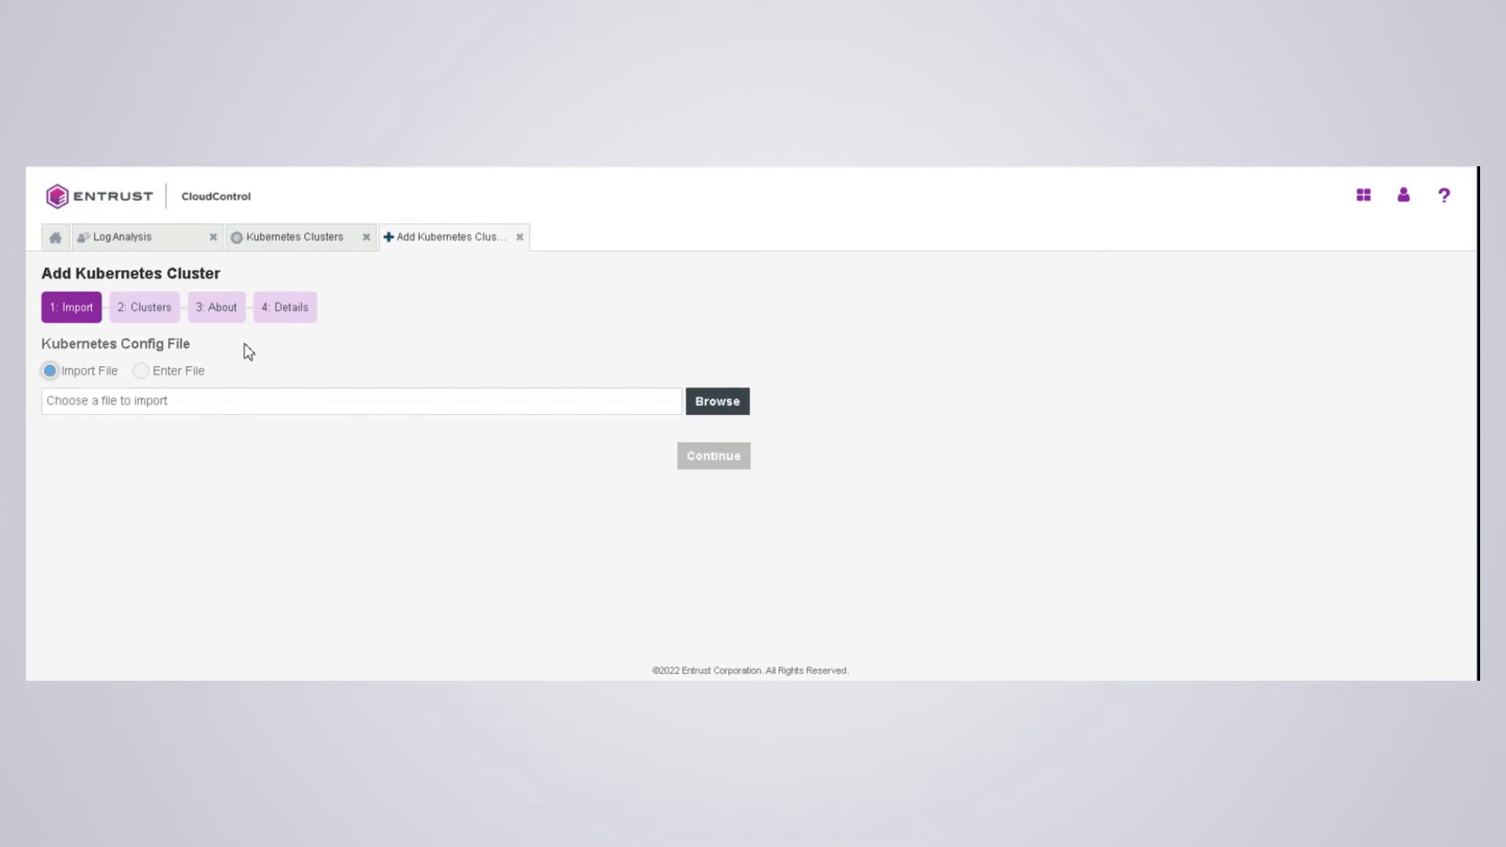
{"action": "left_click", "coordinate": [149, 375]}
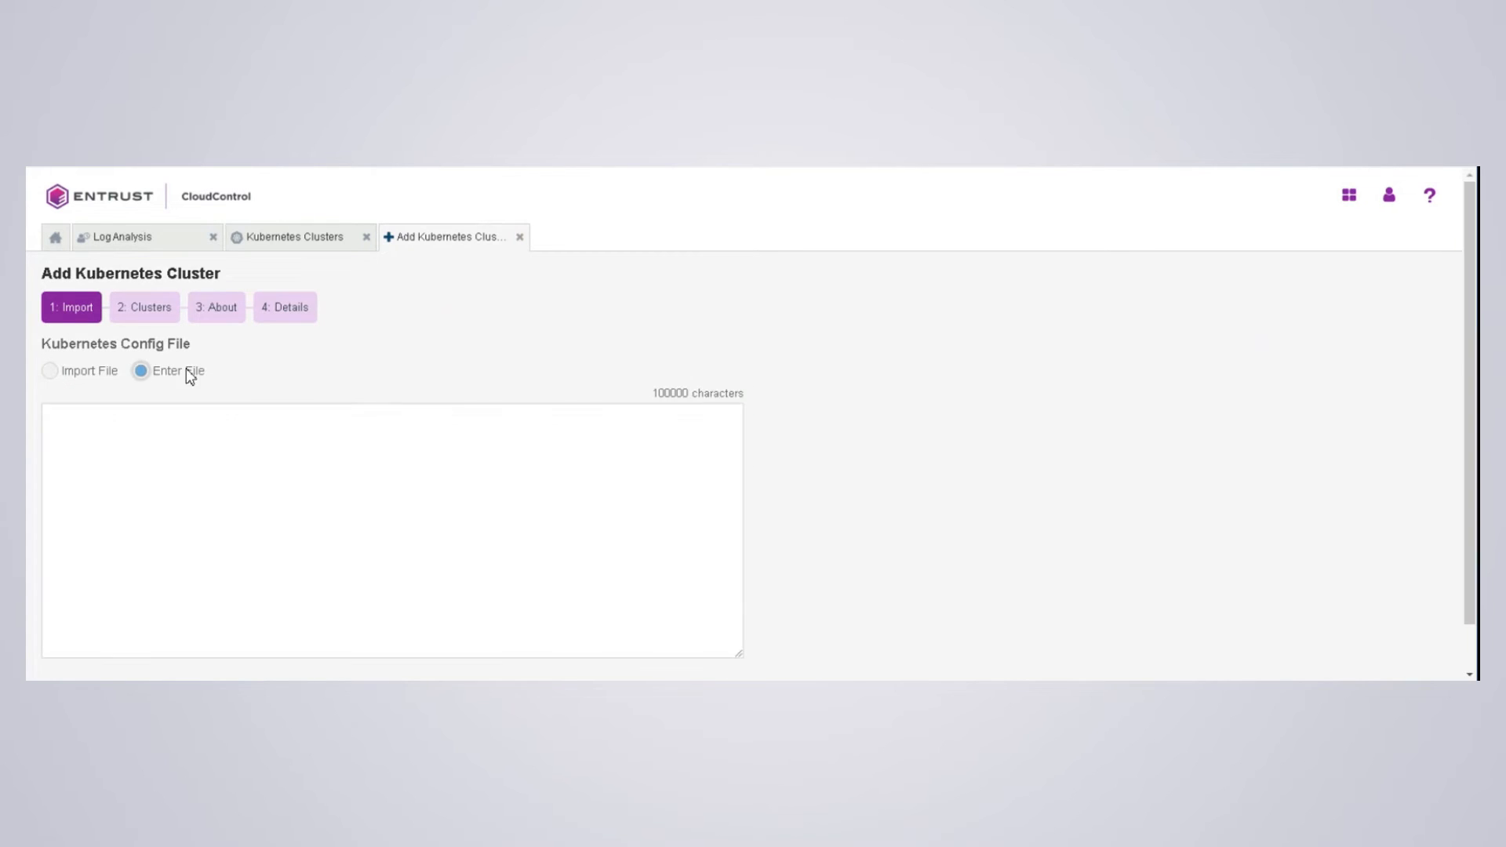
- Import tanzu.config from the Desktop as the Kubernetes config file and choose cluster 10.254.229.80 as the one to add
{"action": "left_click", "coordinate": [95, 372]}
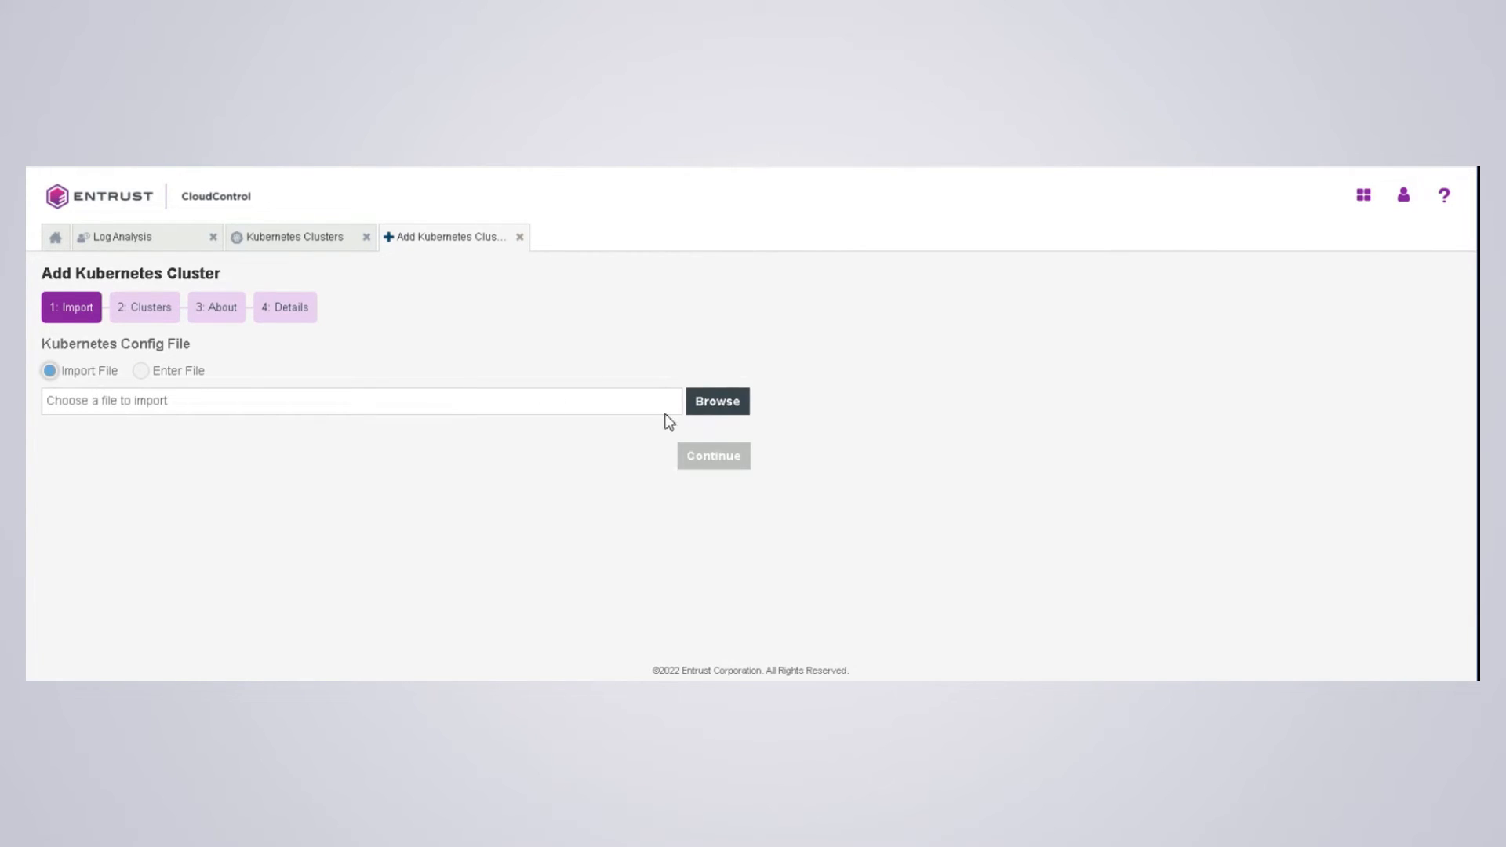
{"action": "left_click", "coordinate": [717, 410]}
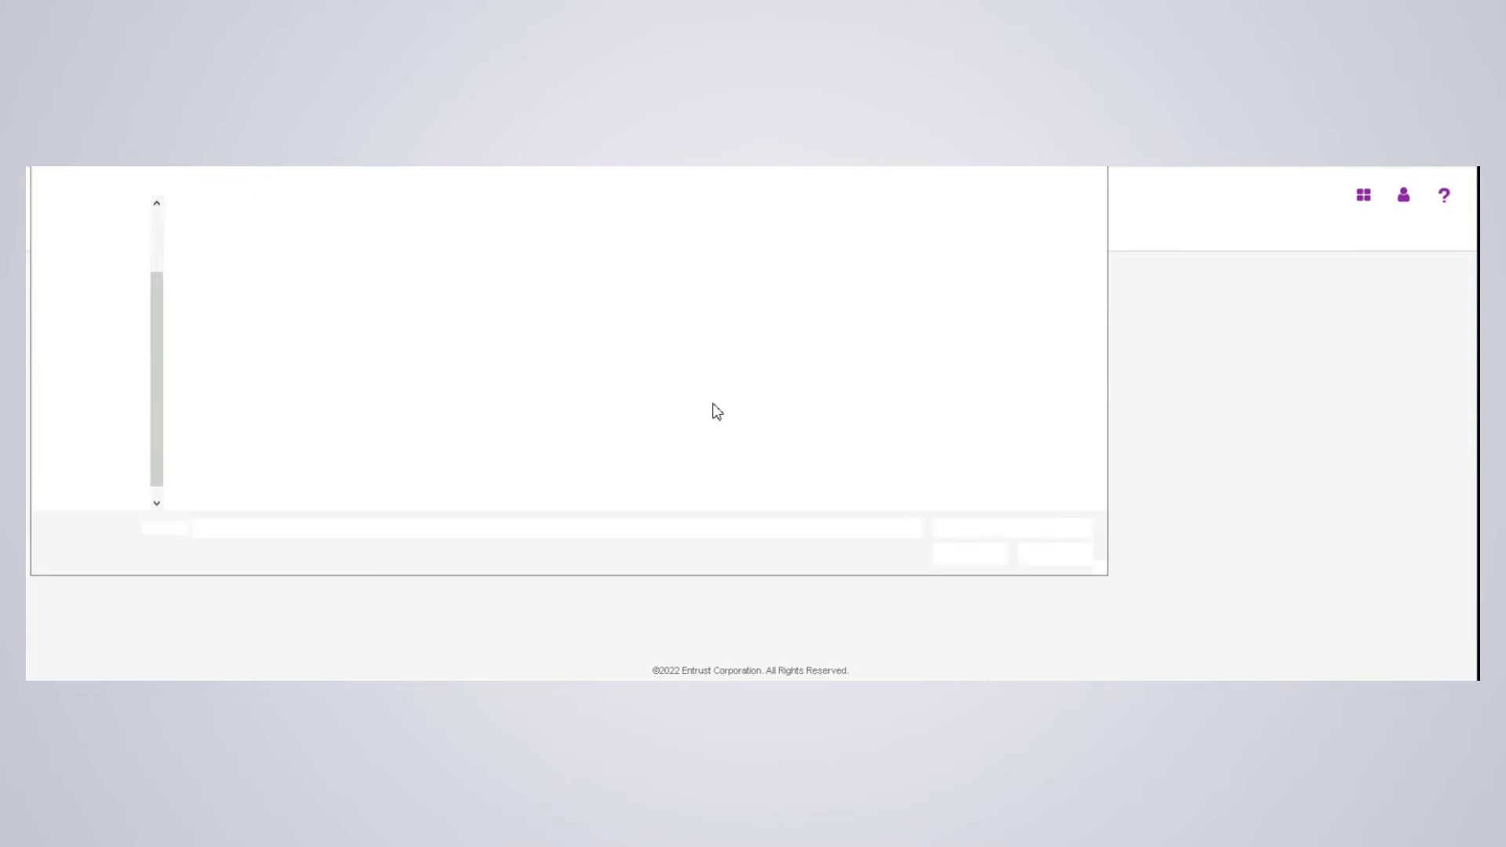
{"action": "left_click", "coordinate": [233, 270]}
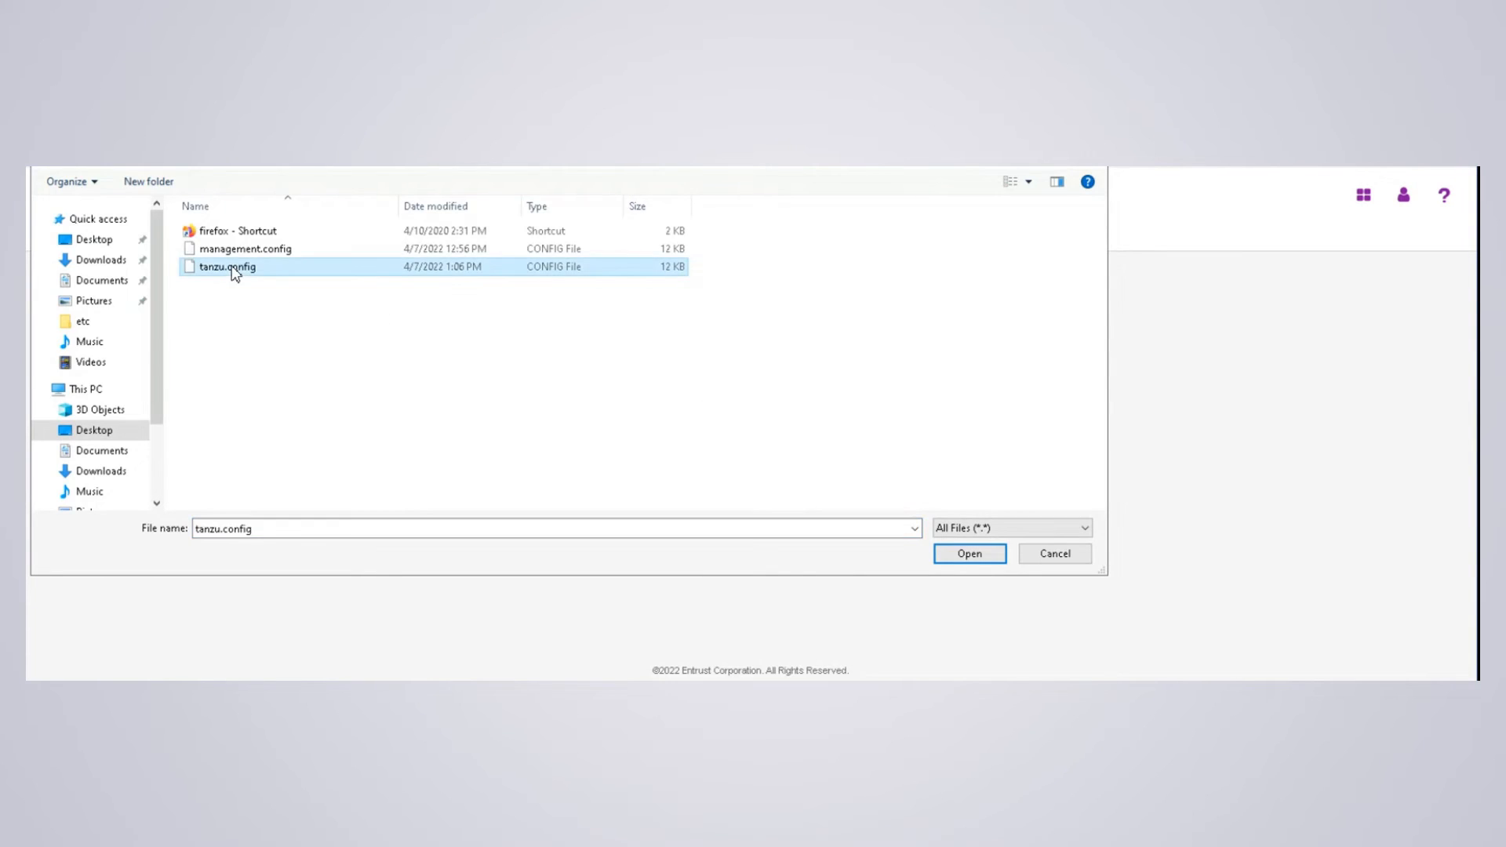
{"action": "double_click", "coordinate": [233, 270]}
{"action": "left_click", "coordinate": [714, 459]}
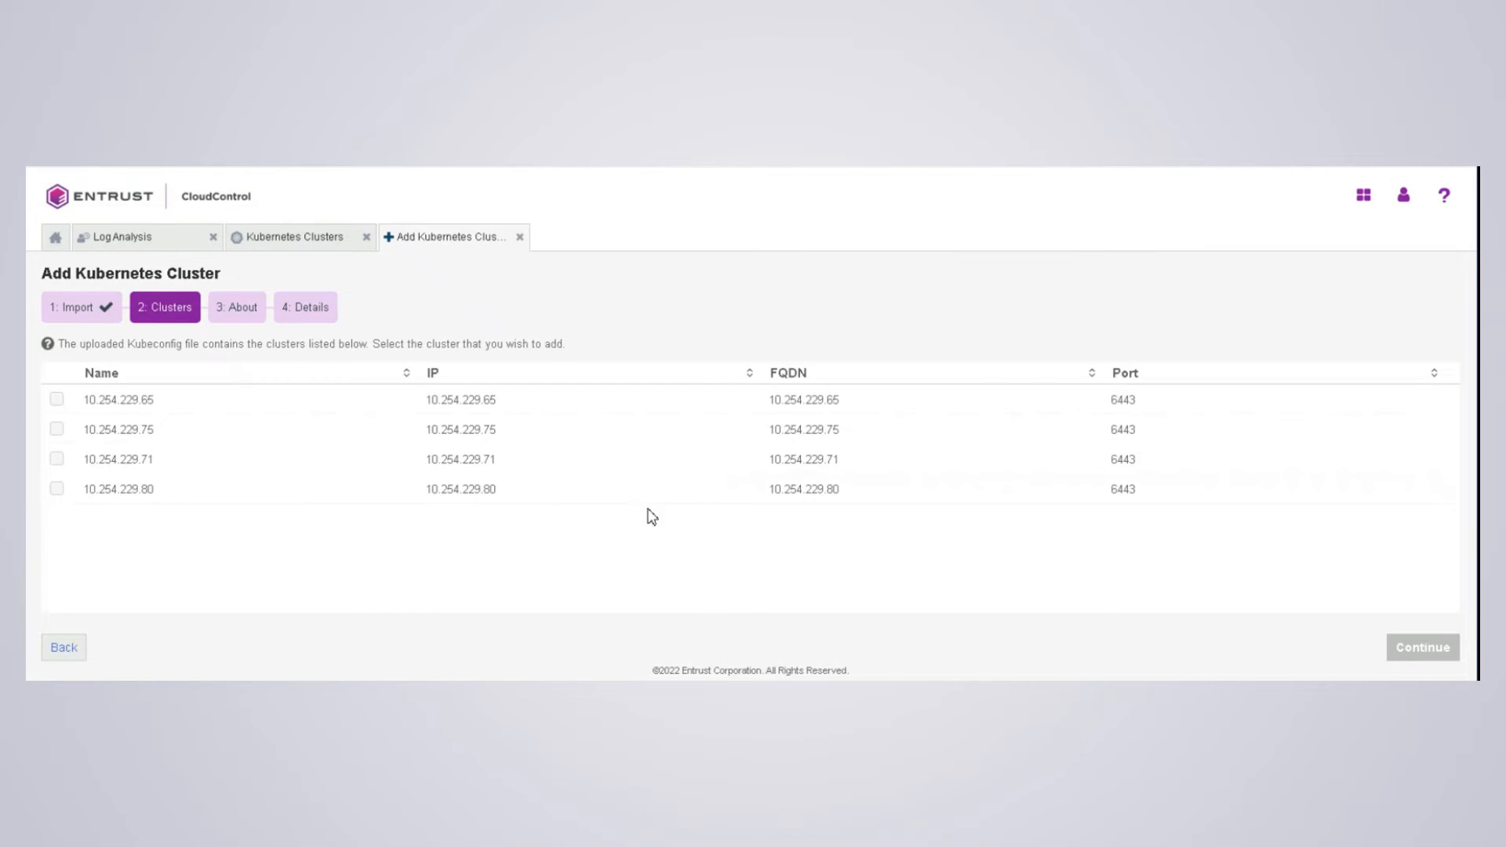
{"action": "left_click", "coordinate": [57, 491]}
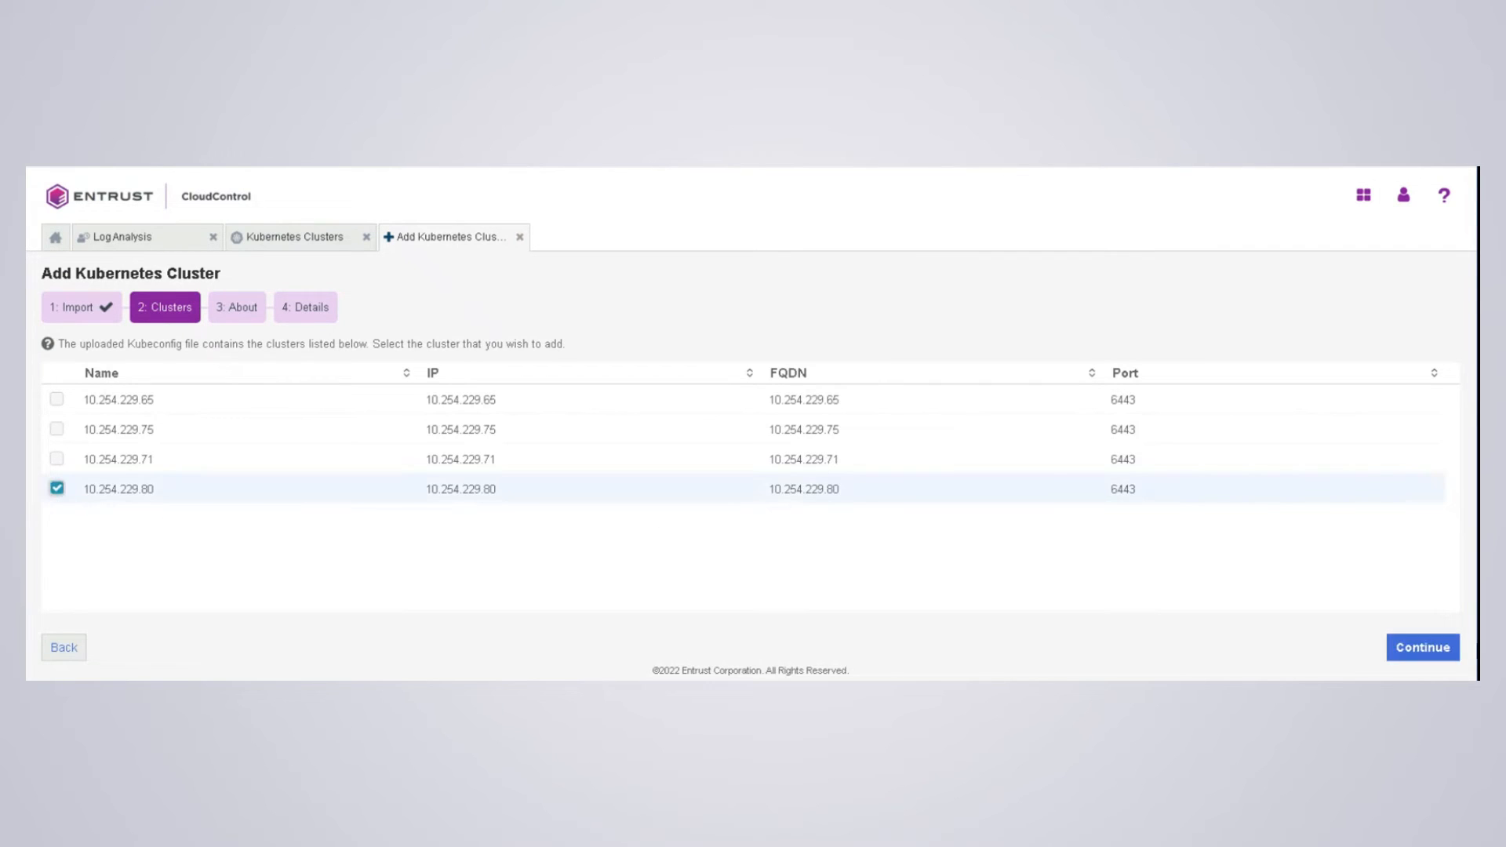
{"action": "left_click", "coordinate": [1419, 650]}
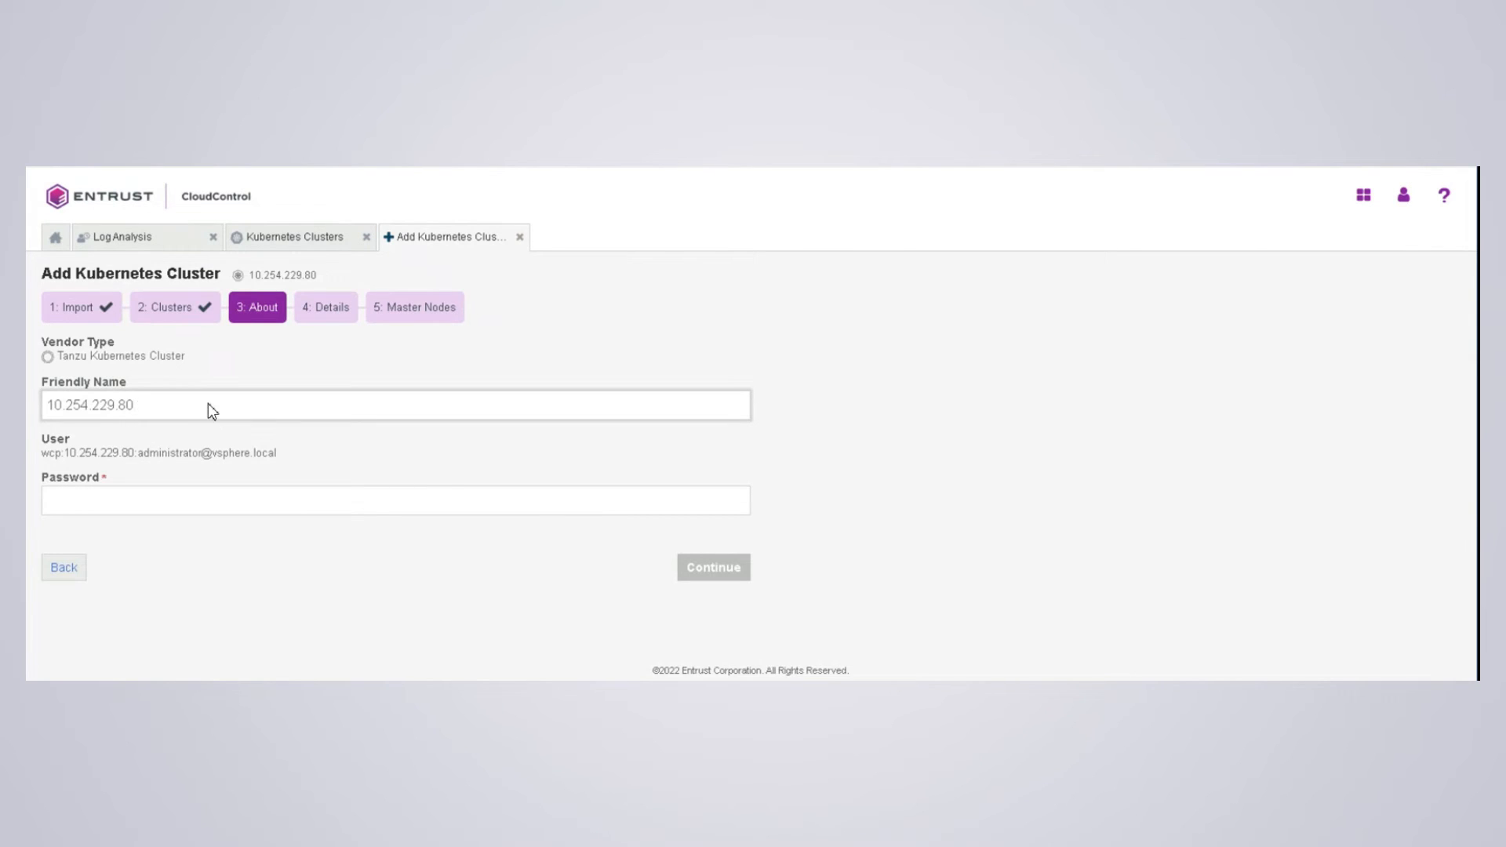
- Set the cluster's friendly name to Tanzu Cluster 80, enter the user's password and run the resource discovery
{"action": "left_click_drag", "start_coordinate": [209, 404], "coordinate": [26, 392]}
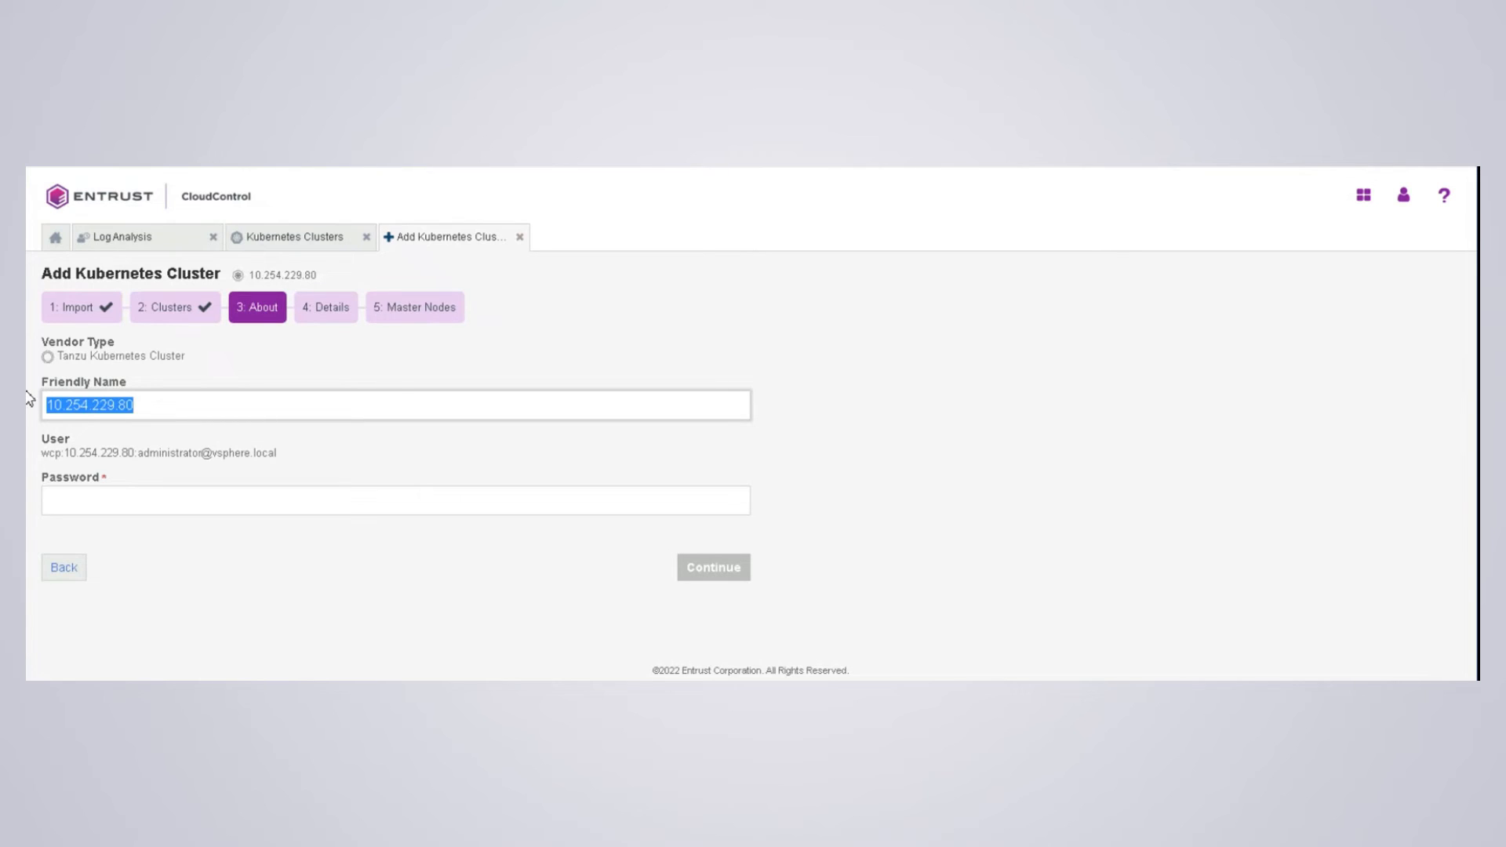
{"action": "type", "text": "Tanzu Cluster 80"}
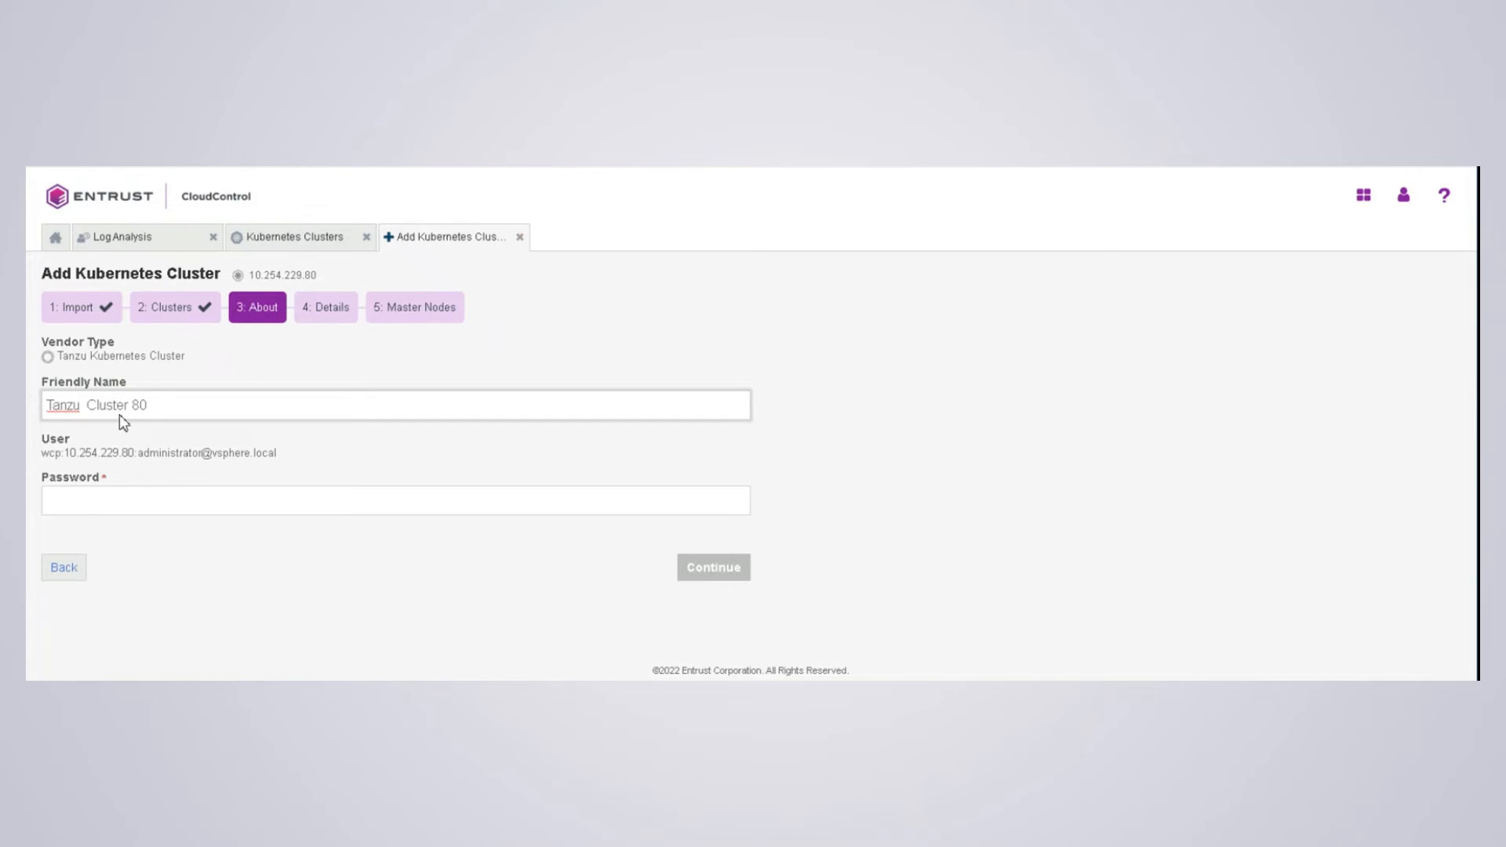
{"action": "left_click", "coordinate": [106, 502]}
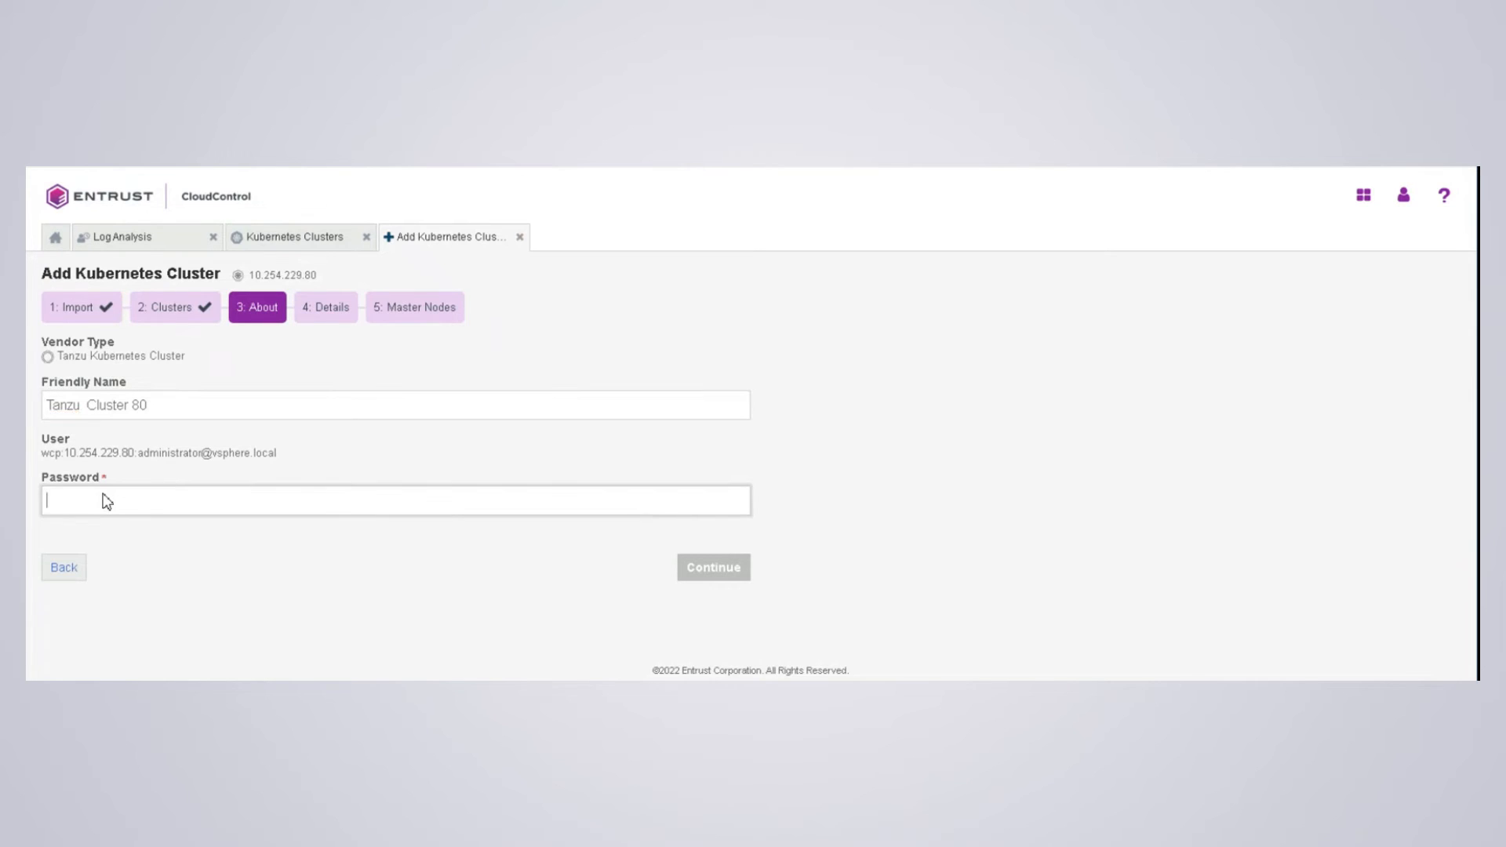
{"action": "type", "text": "••••••••"}
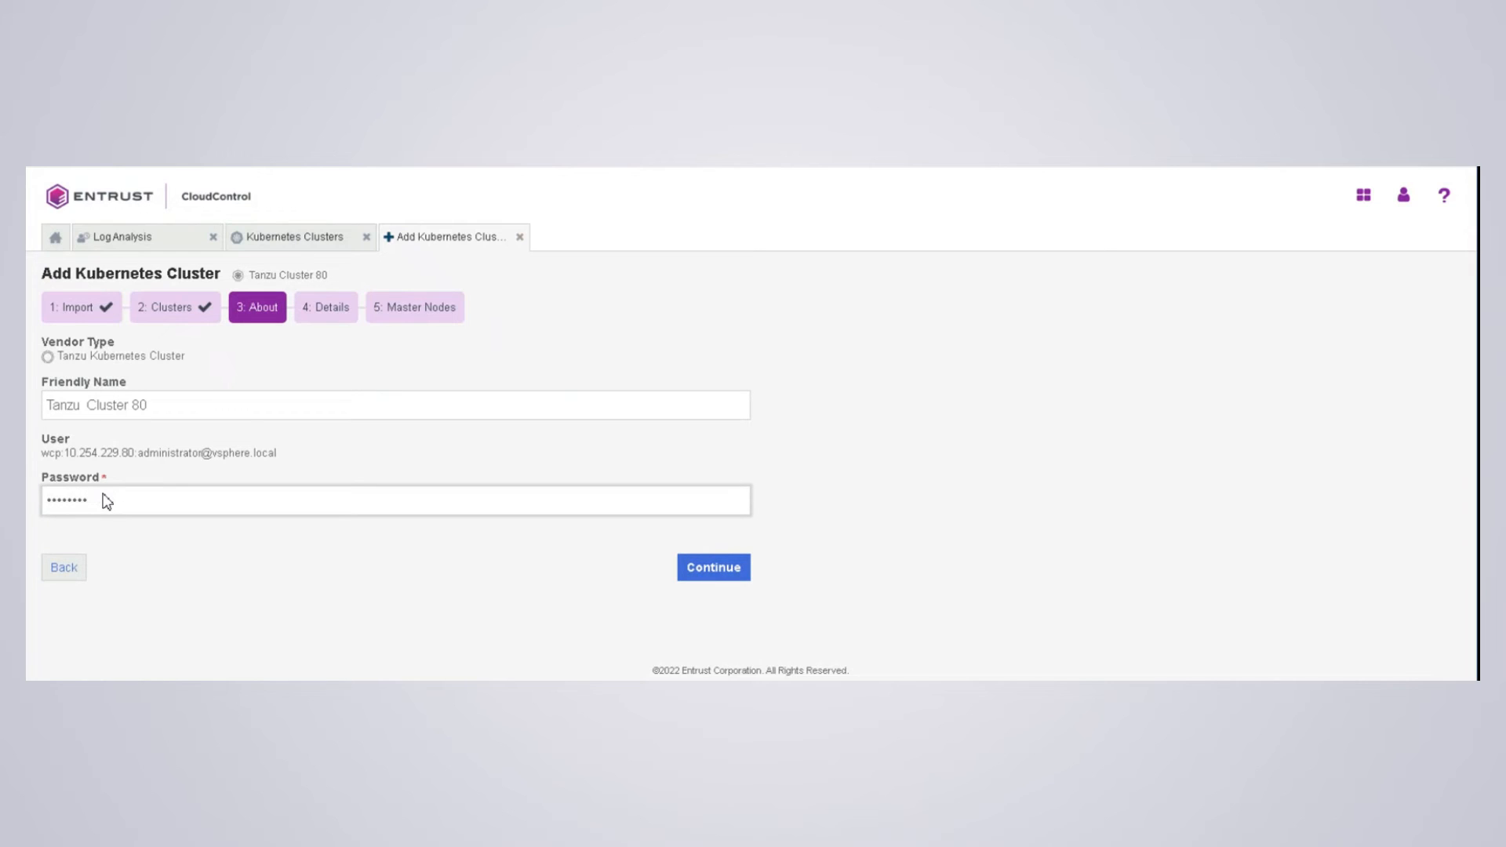
{"action": "left_click", "coordinate": [710, 570]}
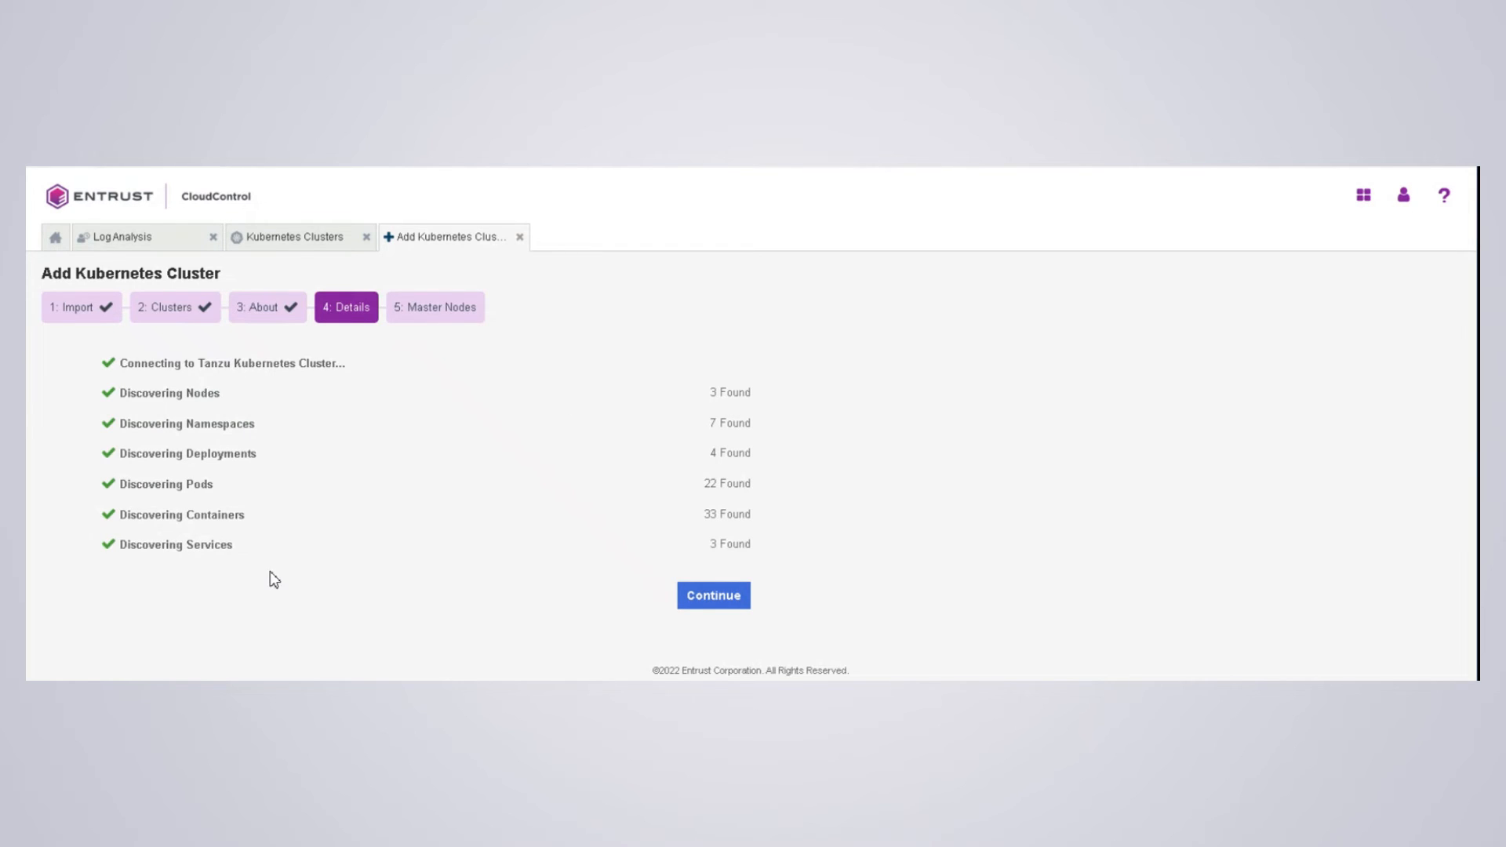
- Accept the discovered resources and finish adding the cluster without master node credentials, declining to enable access control for now
{"action": "left_click", "coordinate": [691, 604]}
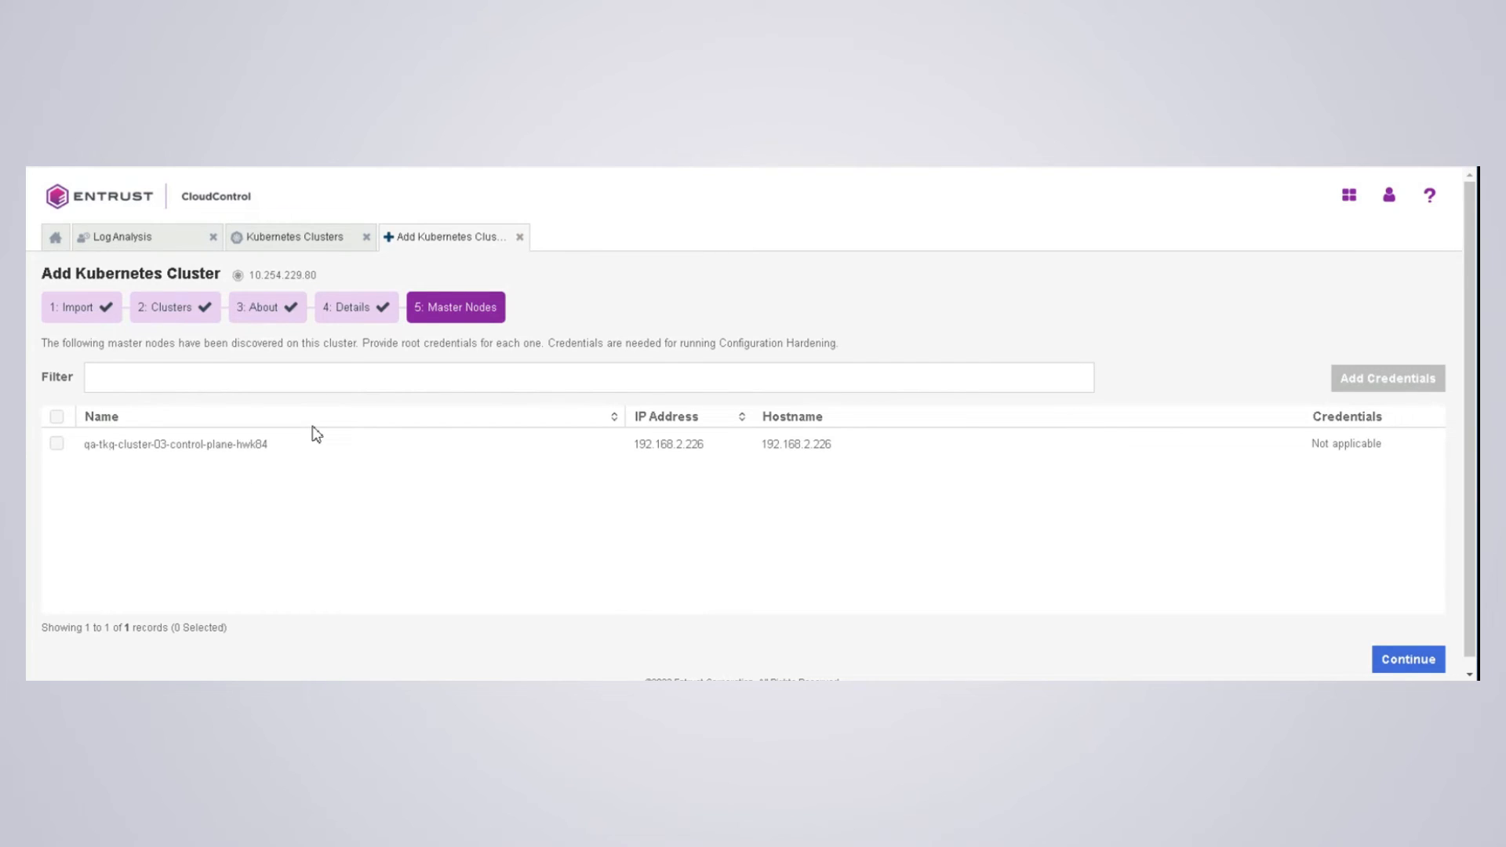
{"action": "left_click", "coordinate": [1405, 667]}
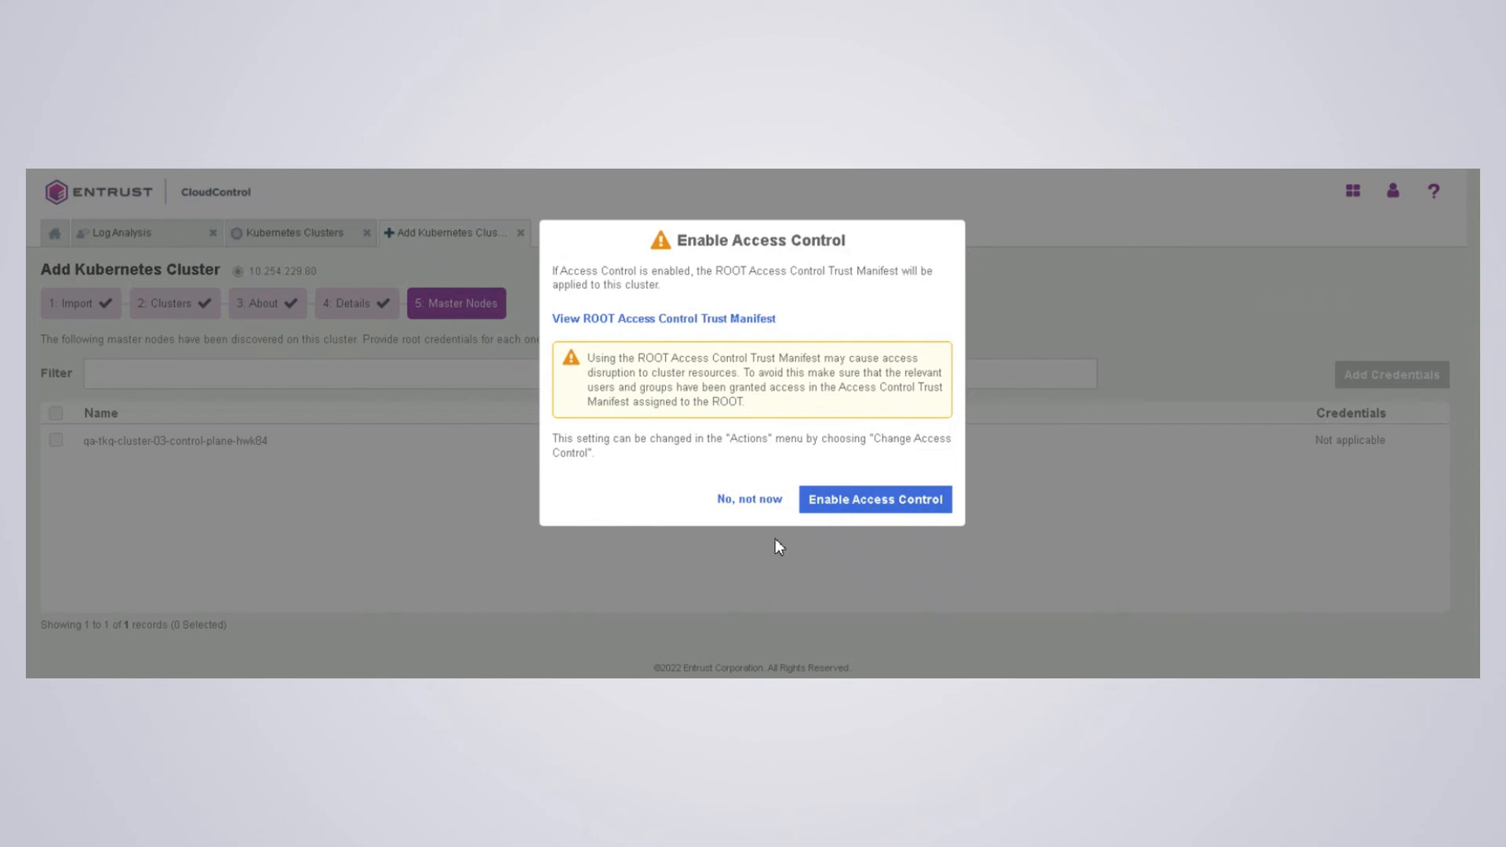
{"action": "left_click", "coordinate": [751, 502]}
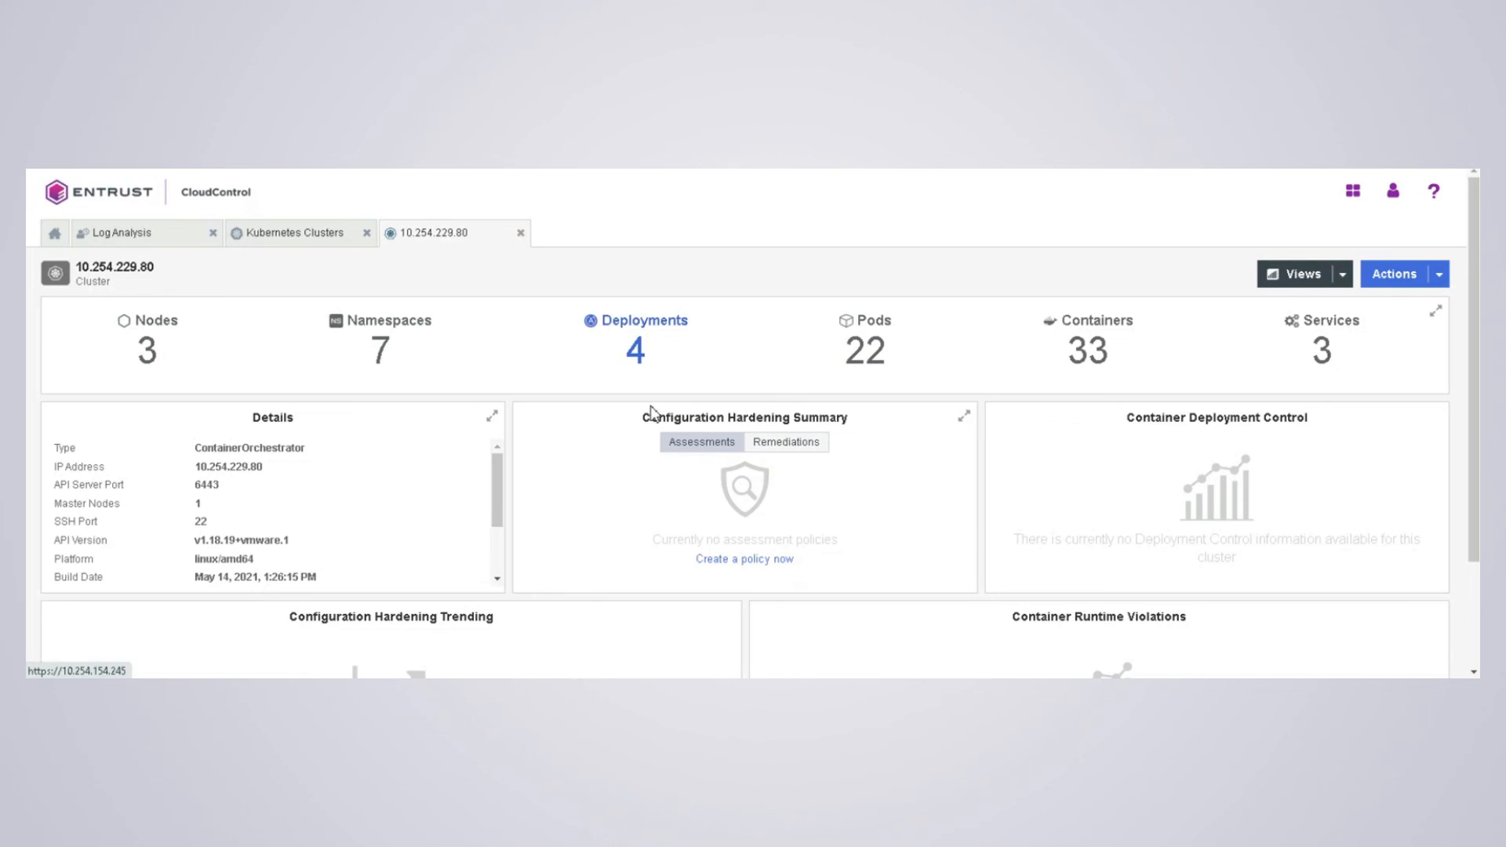
- Review the new cluster's details and examine its lists of deployments and pods
{"action": "scroll", "coordinate": [410, 501], "scroll_direction": "down", "scroll_amount": 3}
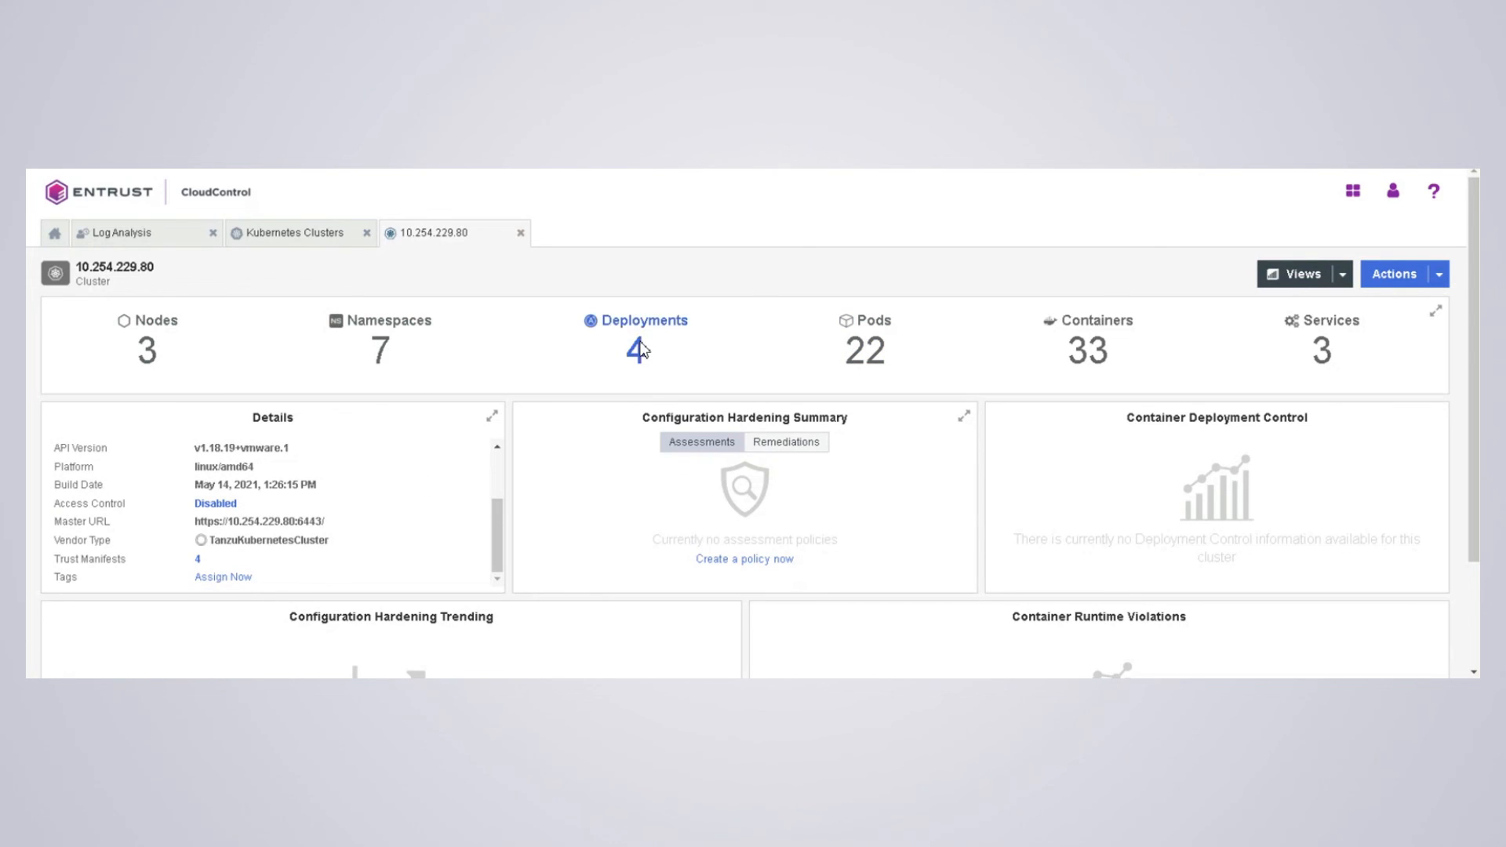
{"action": "left_click", "coordinate": [636, 336]}
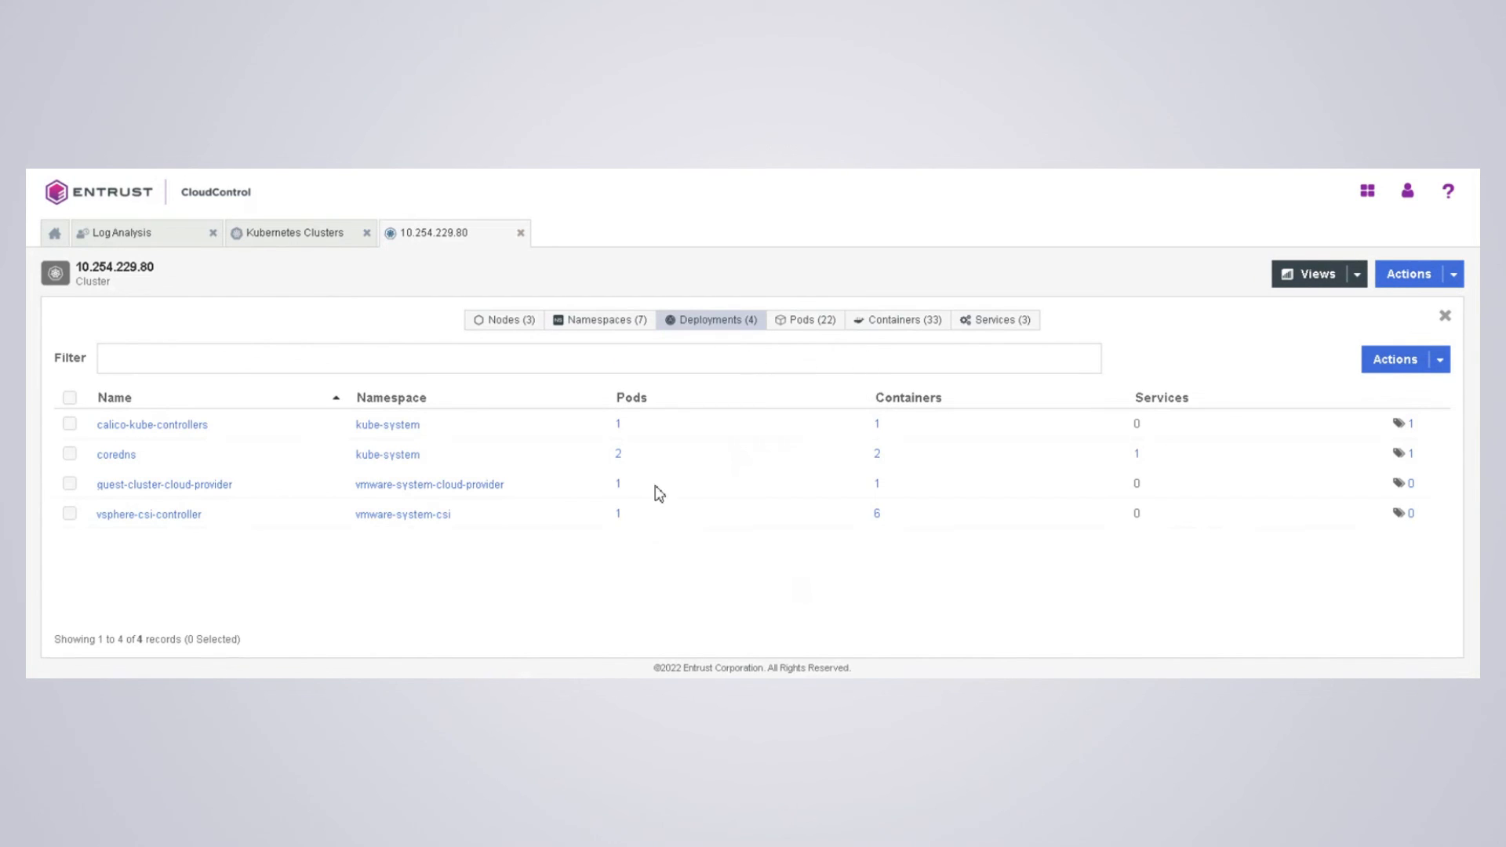
{"action": "left_click", "coordinate": [812, 322]}
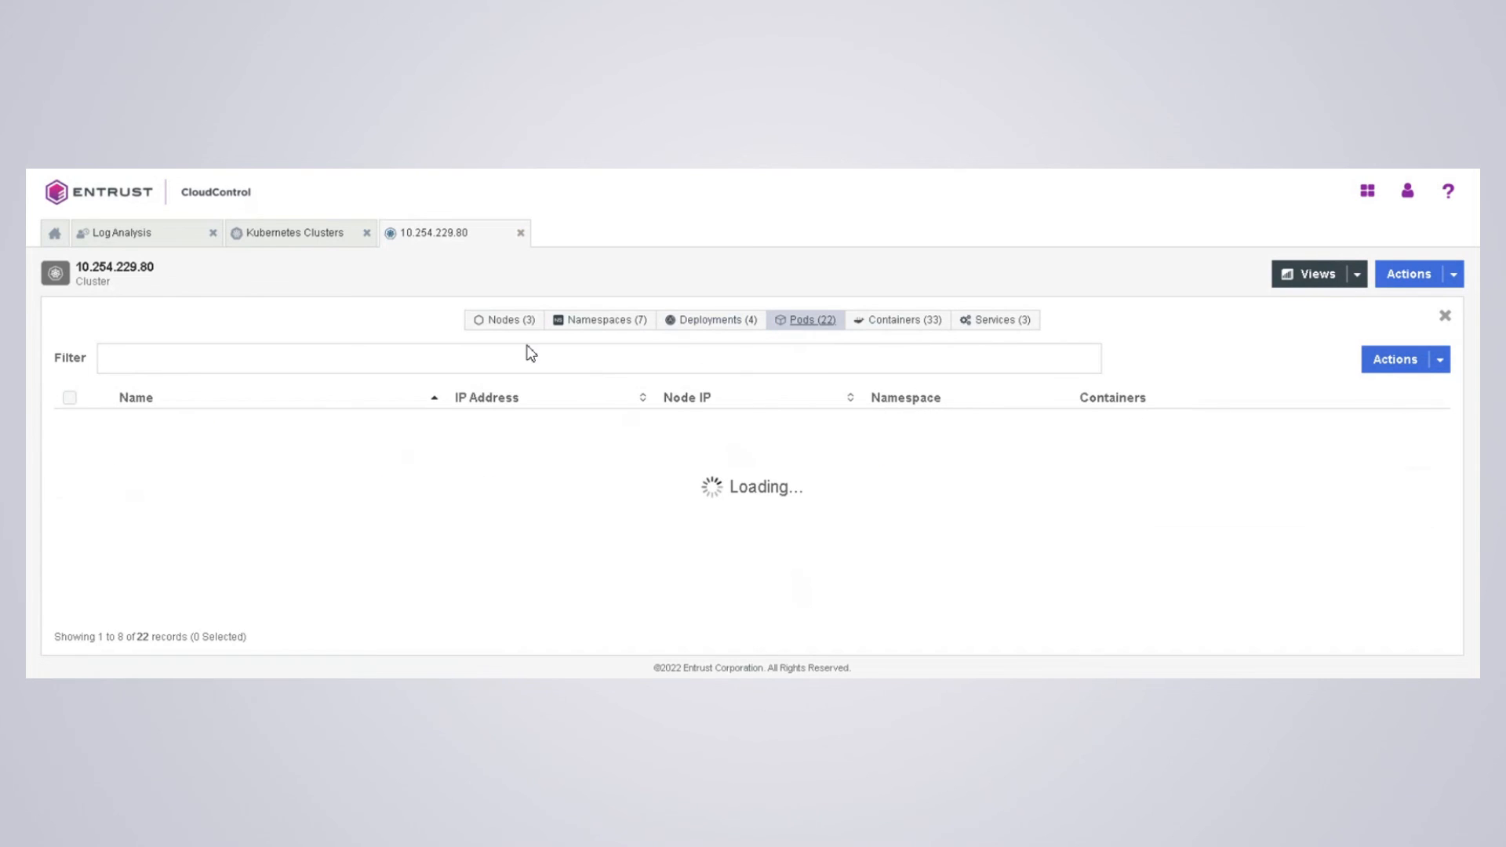